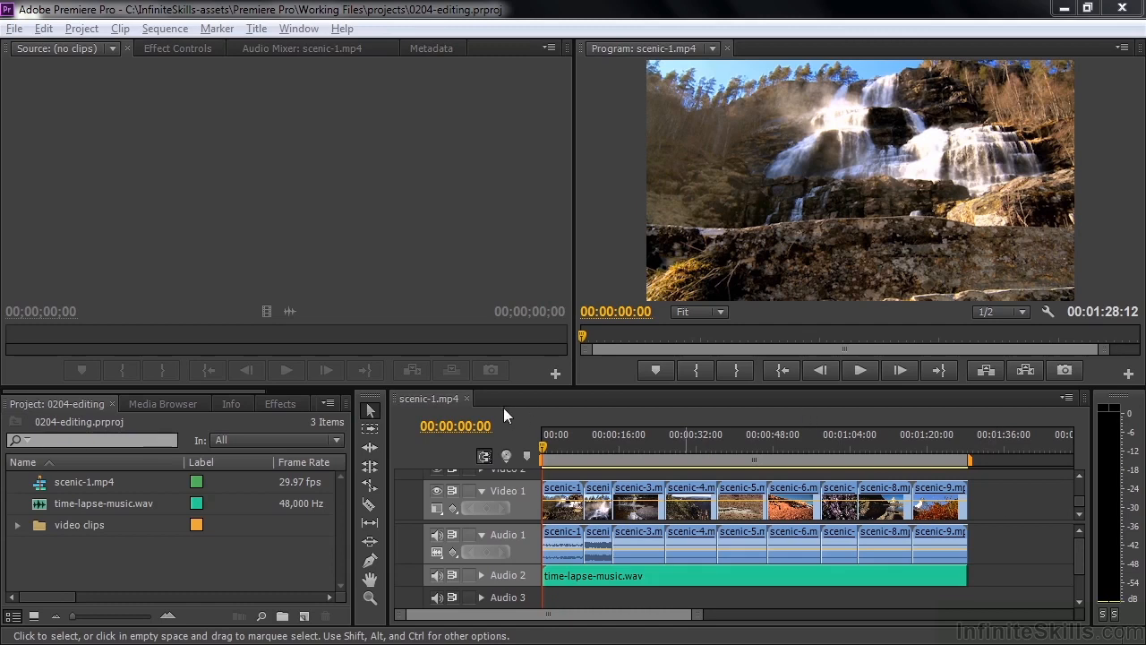
{"action": "left_click", "coordinate": [535, 414]}
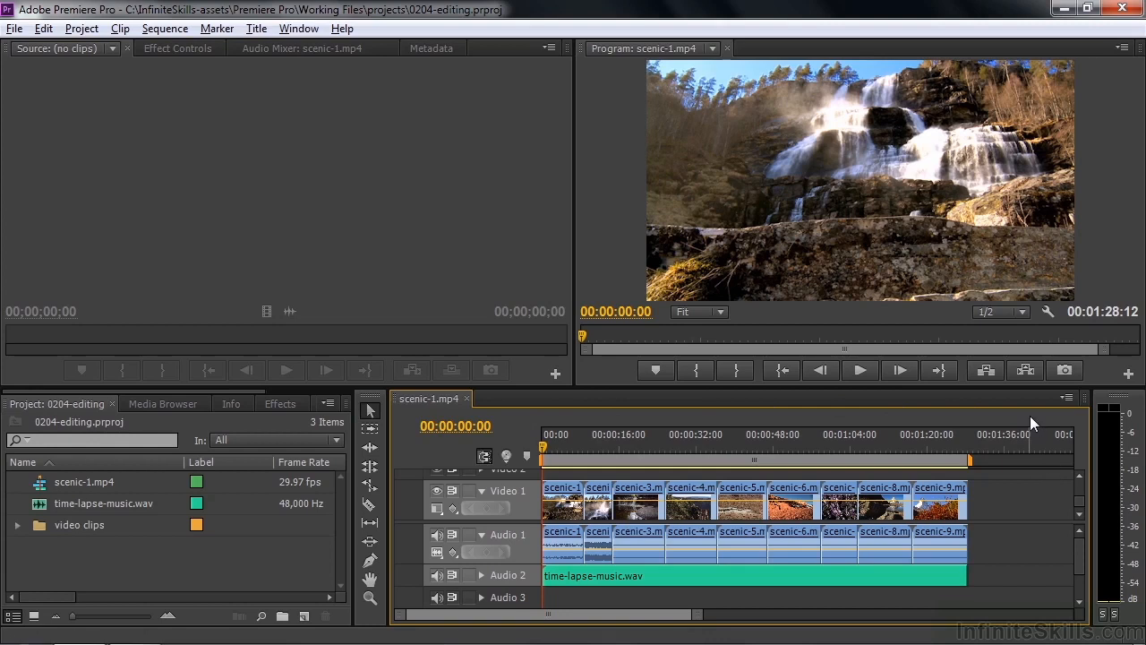
{"action": "left_click", "coordinate": [14, 28]}
{"action": "mouse_move", "coordinate": [67, 456]}
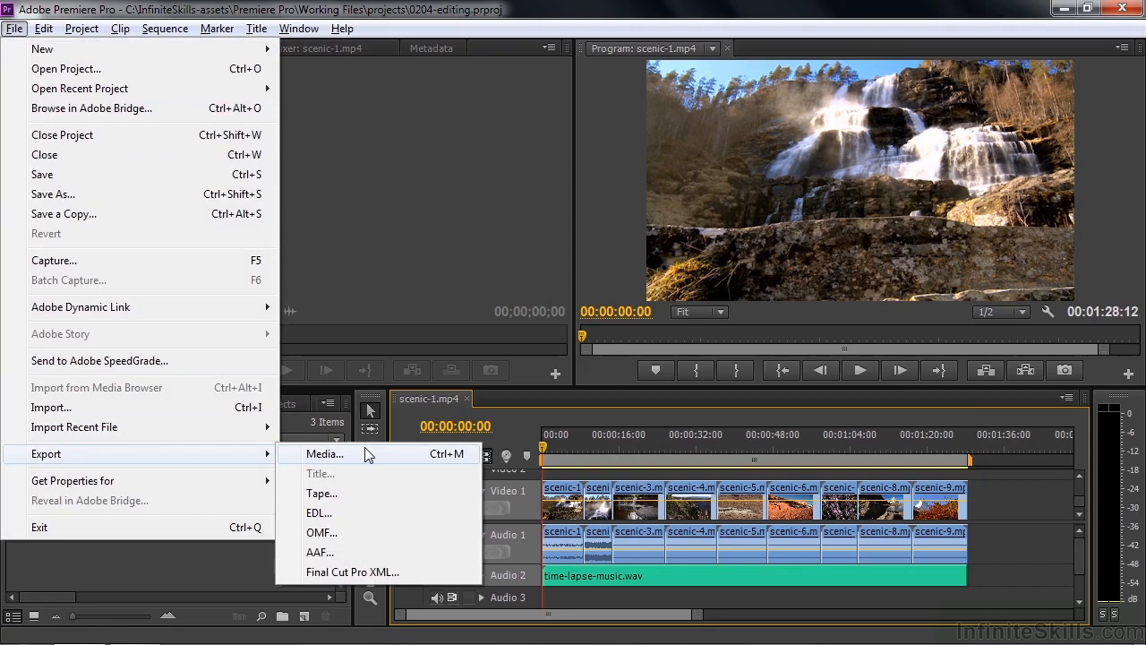
{"action": "left_click", "coordinate": [434, 286]}
{"action": "left_click", "coordinate": [15, 28]}
Open the media export settings for the scenic-1.mp4 sequence in the timeline.
{"action": "mouse_move", "coordinate": [73, 456]}
{"action": "left_click", "coordinate": [528, 418]}
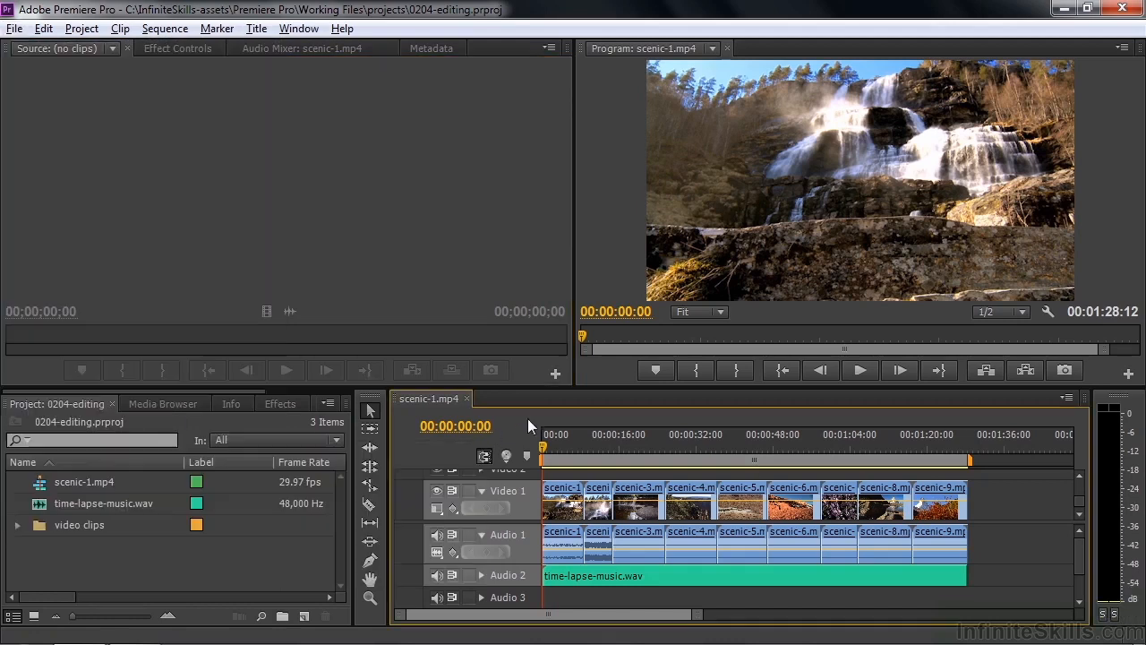
{"action": "left_click", "coordinate": [9, 29]}
{"action": "mouse_move", "coordinate": [63, 456]}
{"action": "left_click", "coordinate": [324, 455]}
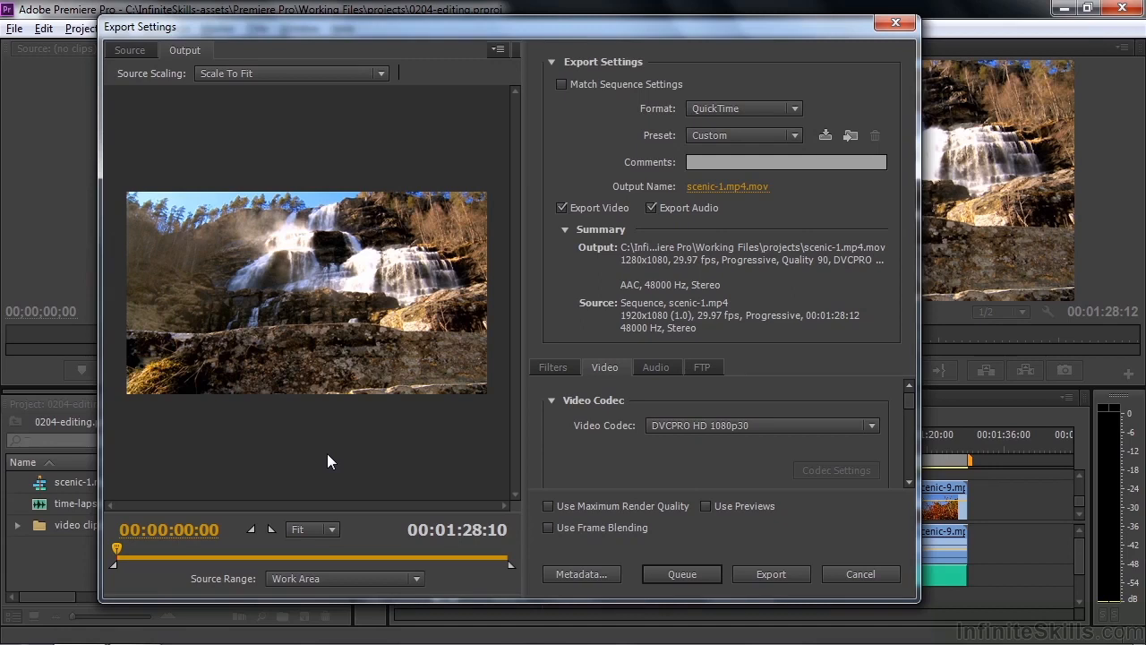
Try matching the export to the sequence settings, and turn the matching off again.
{"action": "left_click", "coordinate": [564, 85]}
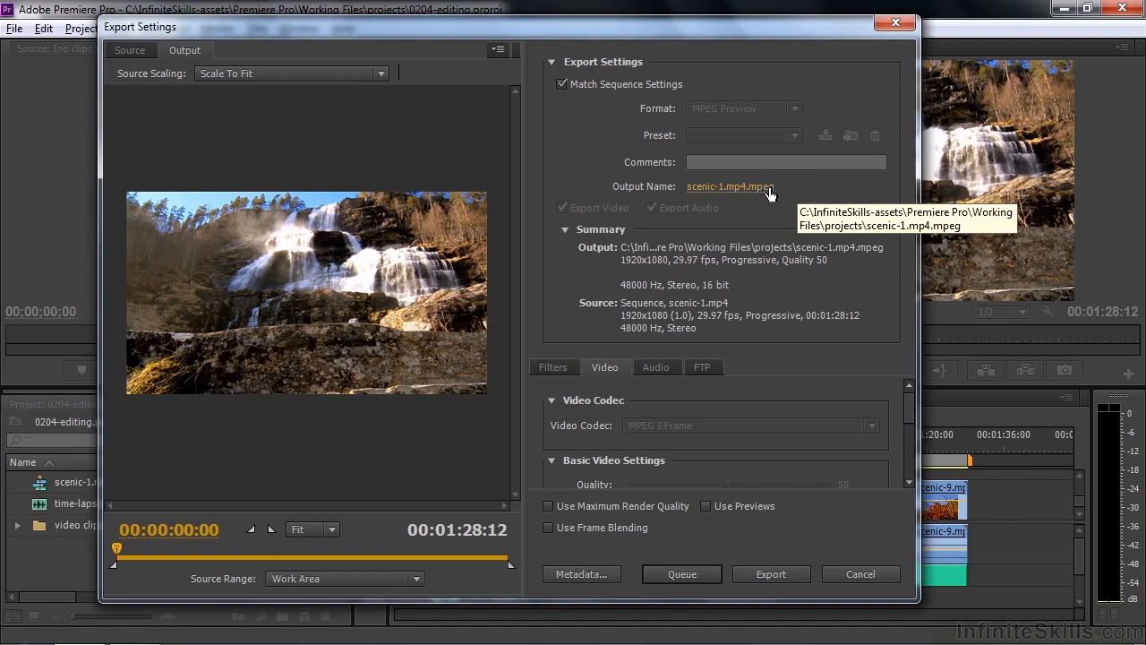
{"action": "left_click", "coordinate": [561, 84]}
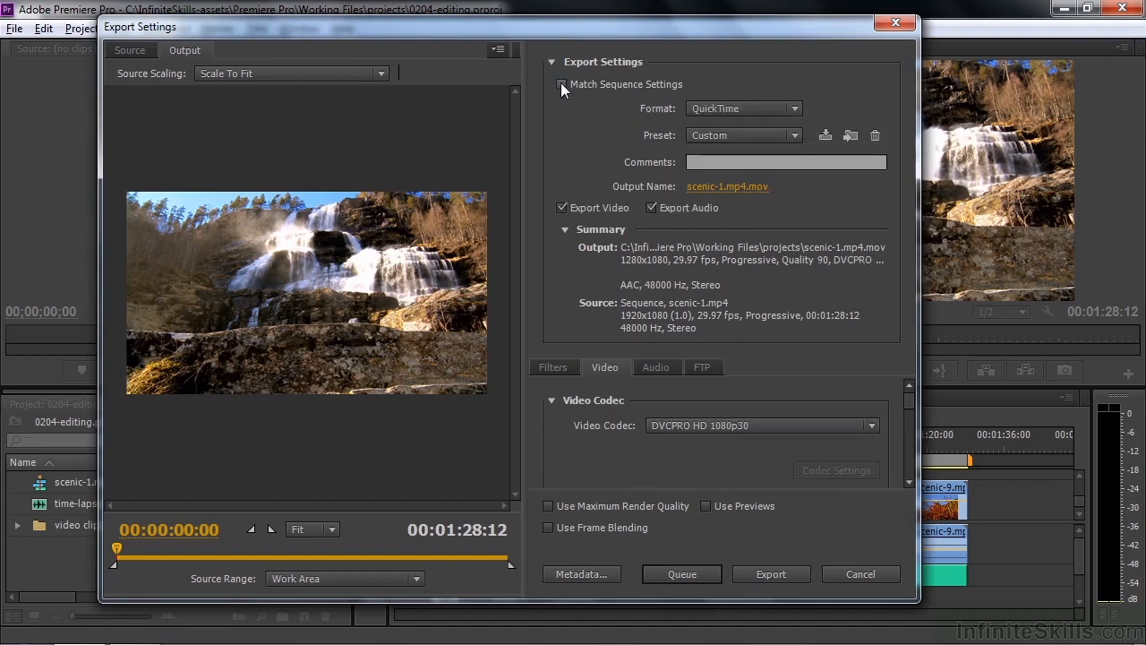
Set the export format to H.264 with the HD 1080p 29.97 preset.
{"action": "left_click", "coordinate": [794, 109]}
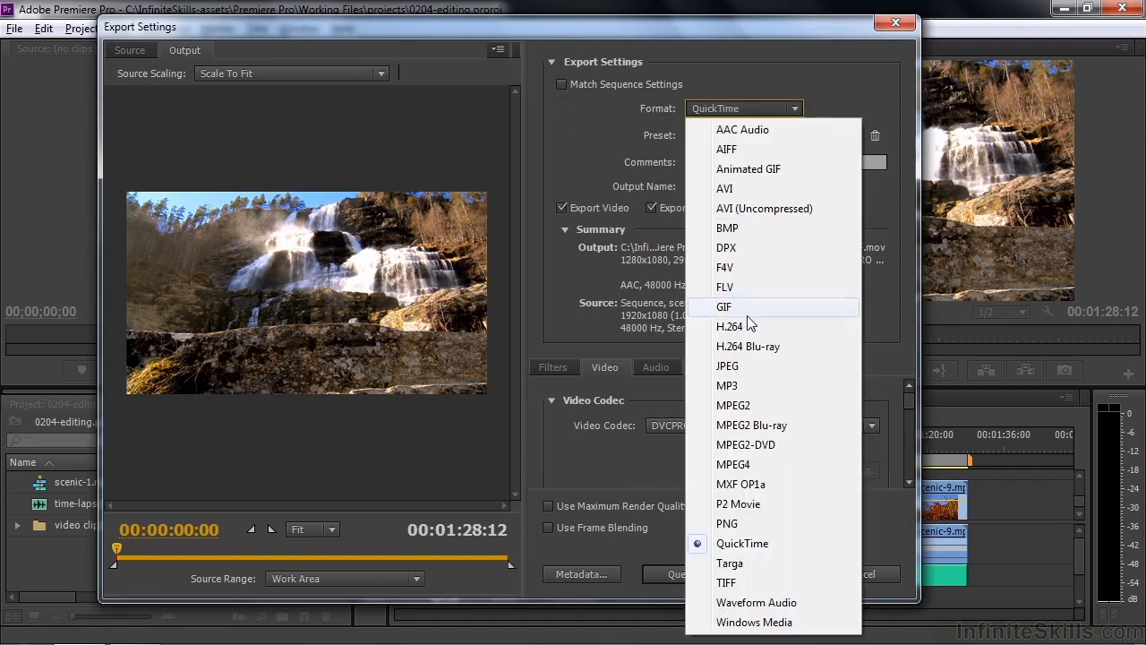
{"action": "left_click", "coordinate": [779, 327]}
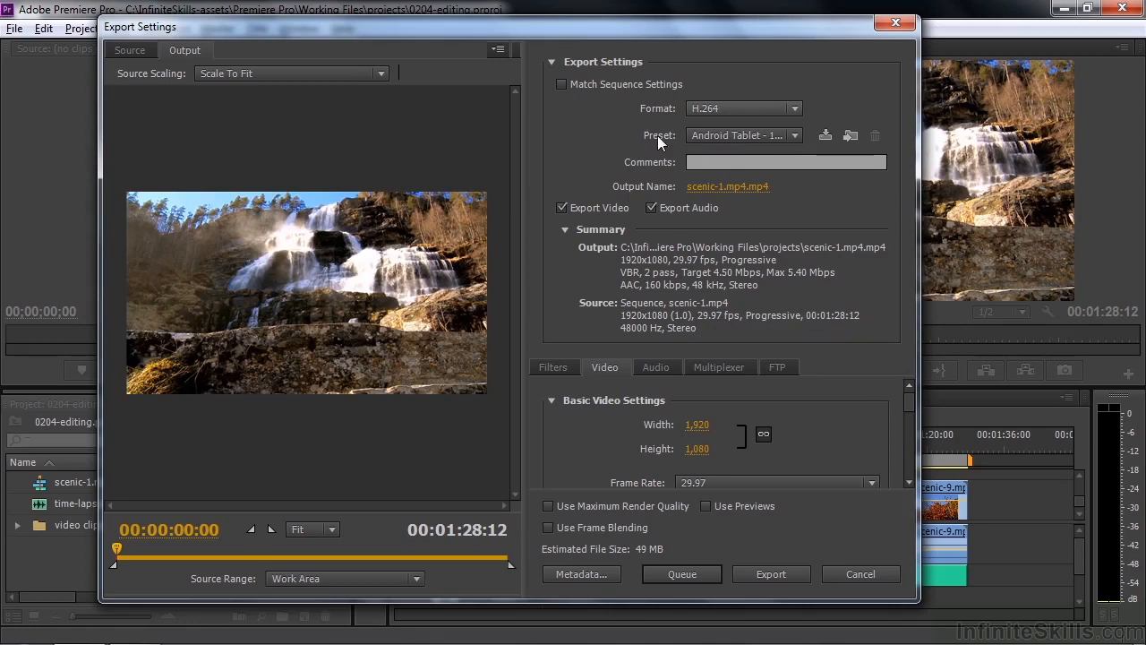
{"action": "left_click", "coordinate": [737, 136]}
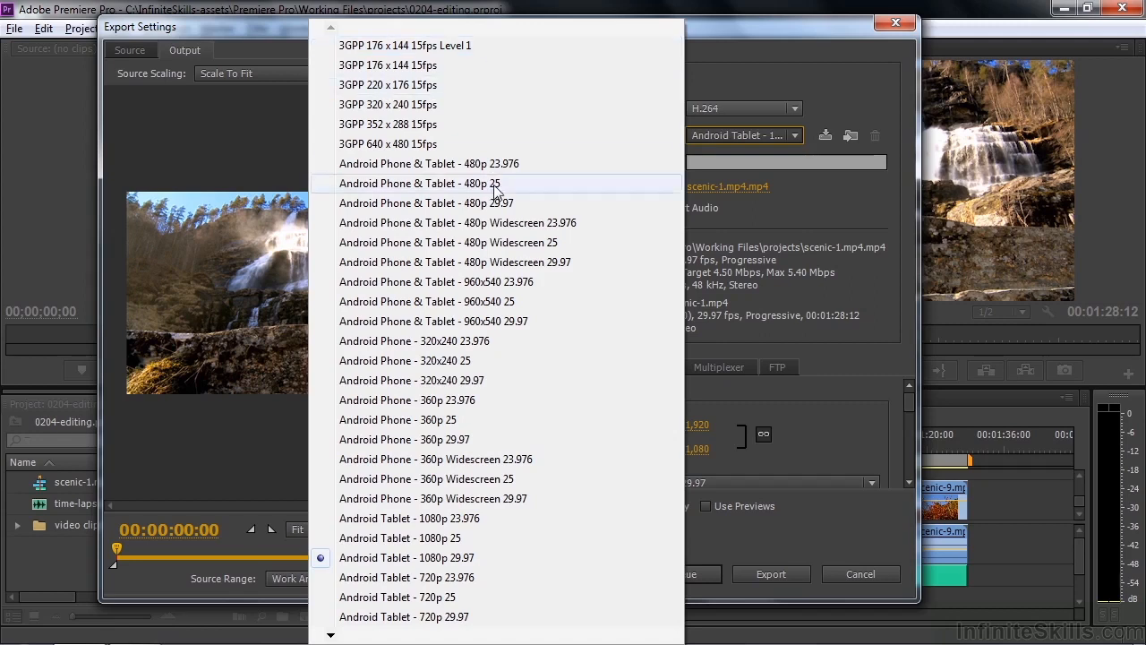
{"action": "mouse_move", "coordinate": [438, 641]}
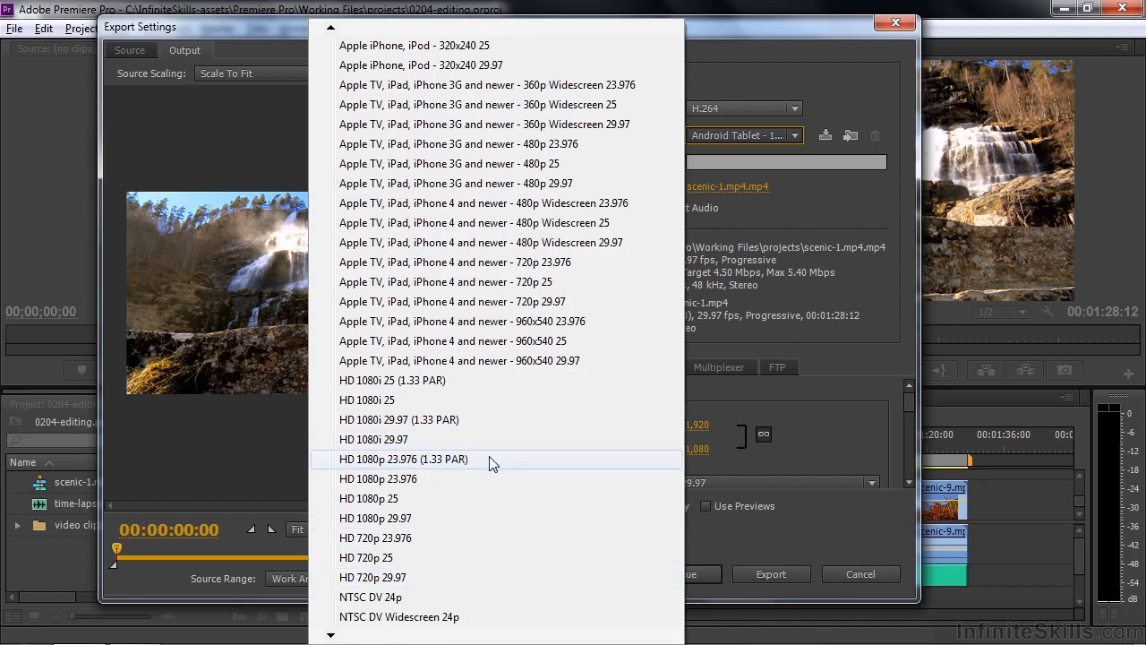
{"action": "left_click", "coordinate": [354, 519]}
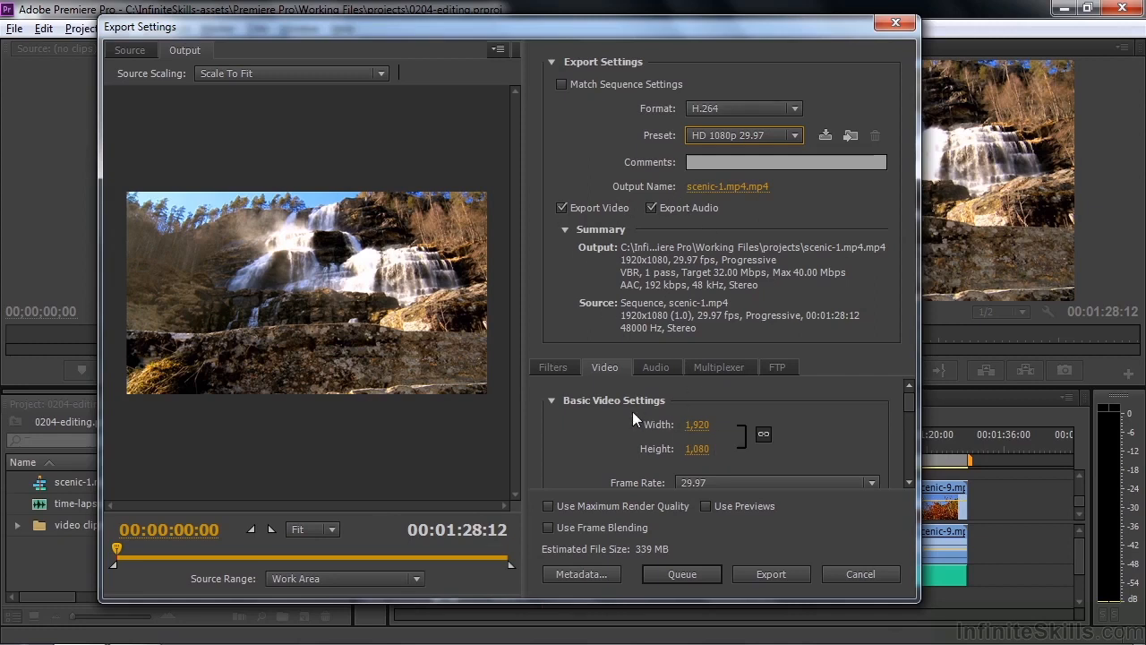
Set the export format to QuickTime with the NTSC DV preset.
{"action": "left_click", "coordinate": [795, 108]}
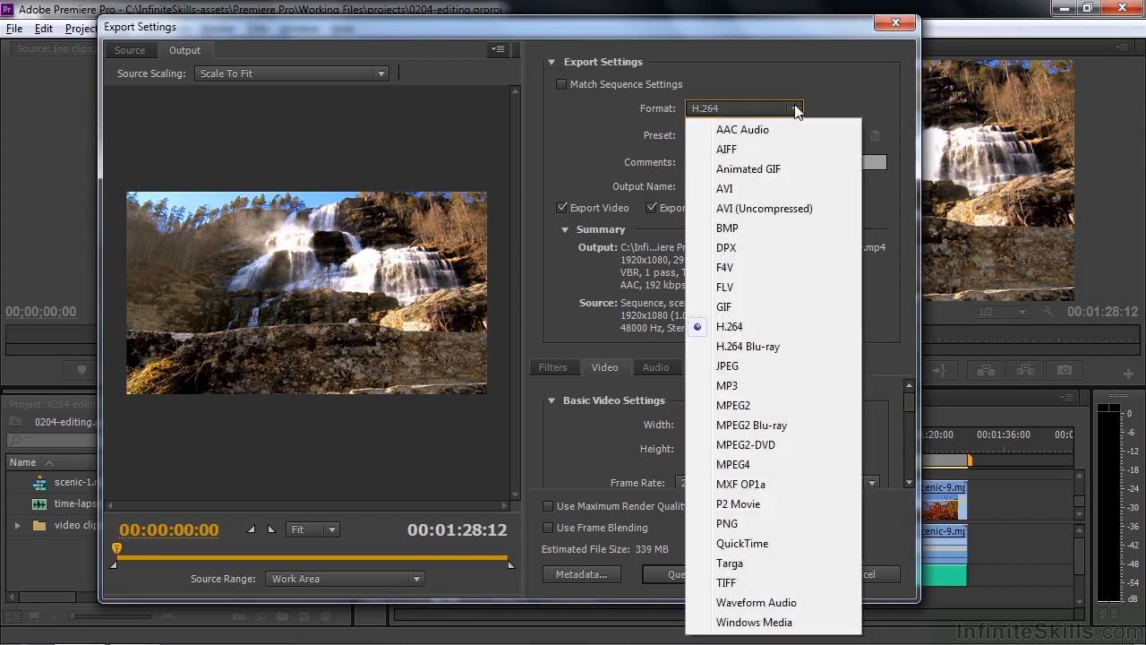
{"action": "left_click", "coordinate": [756, 544]}
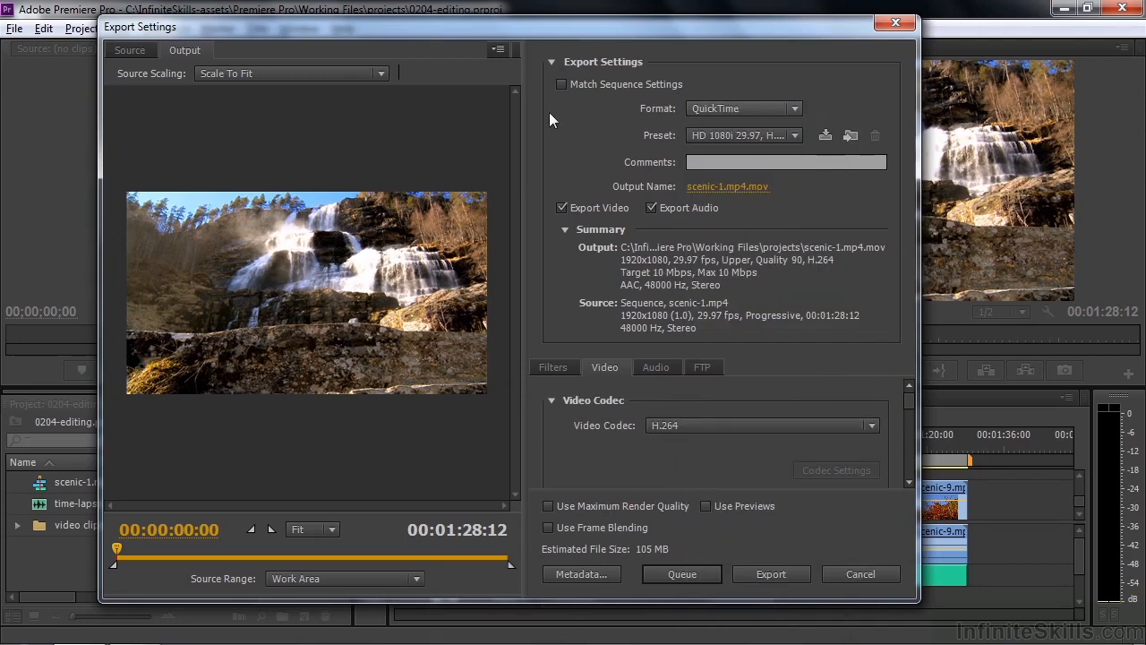
{"action": "left_click", "coordinate": [796, 135]}
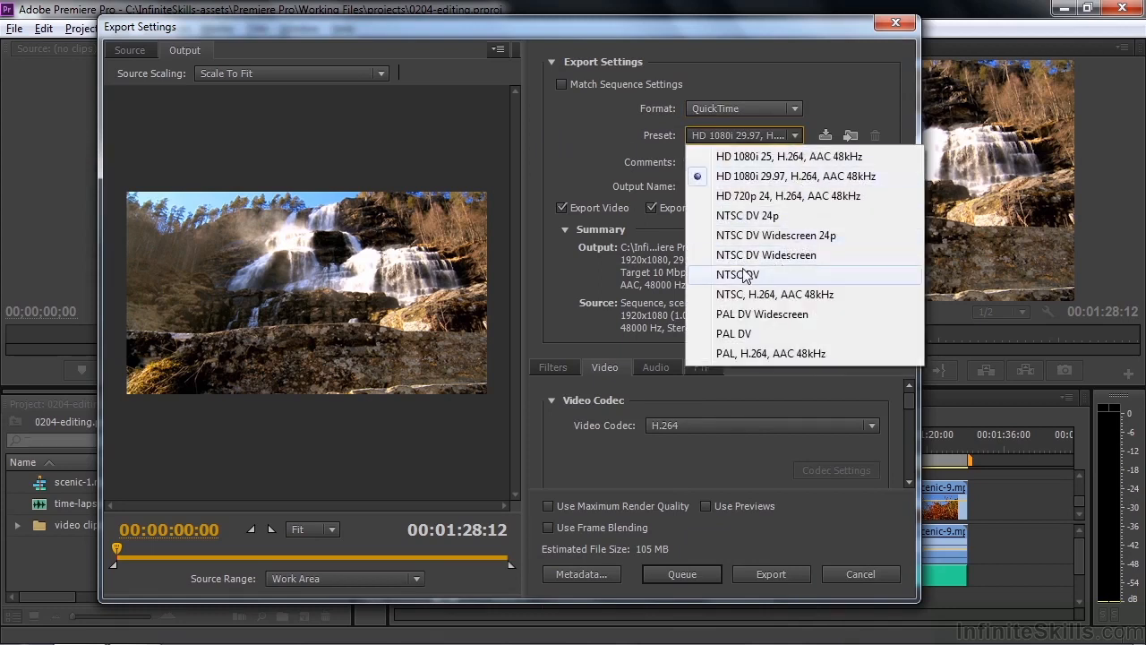
{"action": "left_click", "coordinate": [742, 272]}
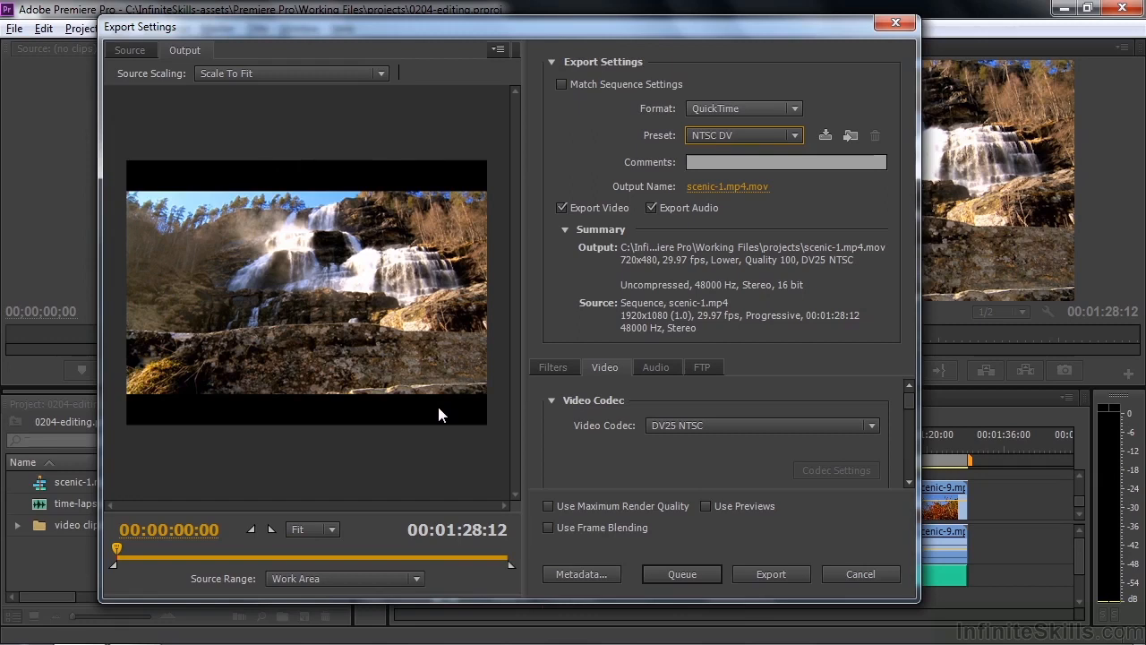
Try the NTSC DV Widescreen preset for comparison, and switch back to NTSC DV.
{"action": "left_click", "coordinate": [797, 134]}
{"action": "left_click", "coordinate": [788, 257]}
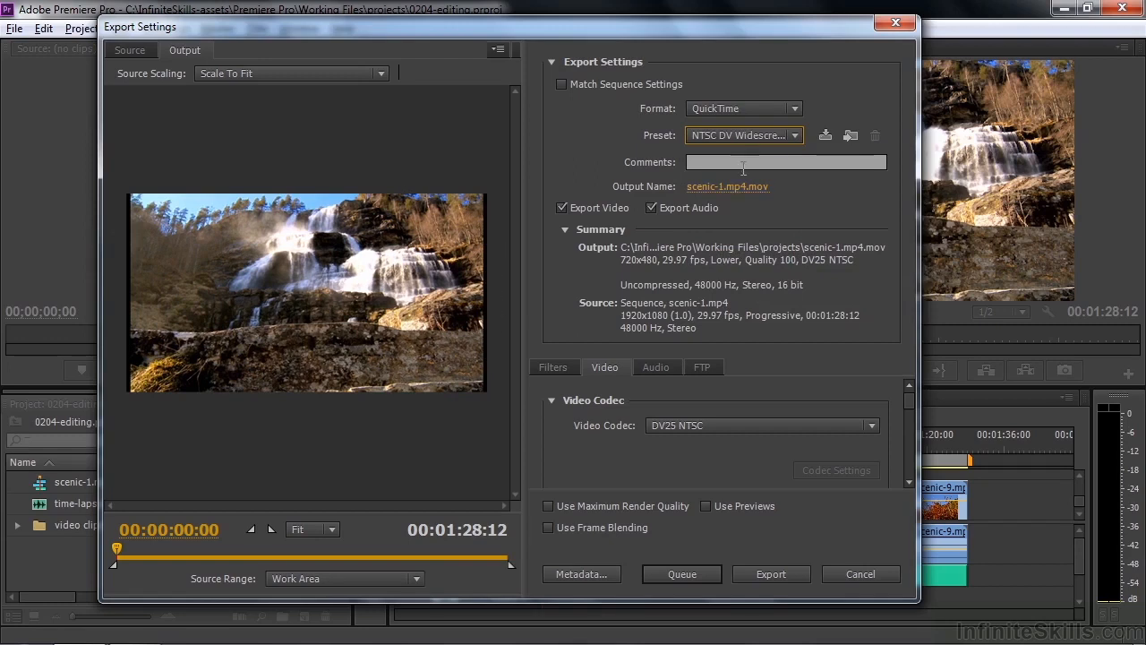
{"action": "left_click", "coordinate": [792, 135]}
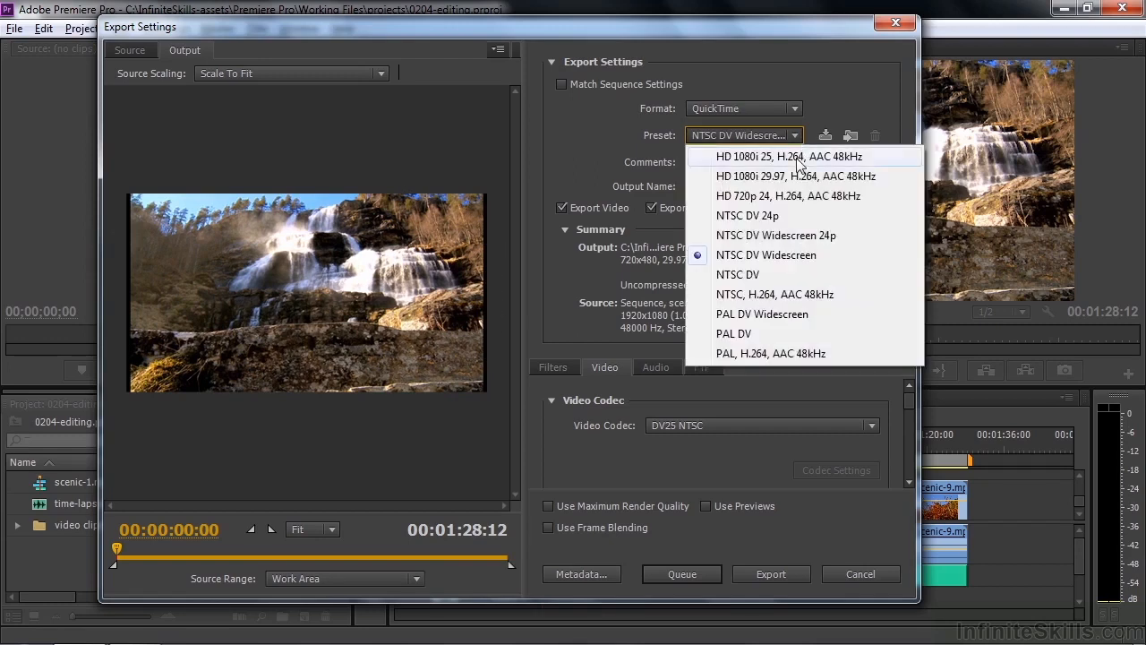
{"action": "left_click", "coordinate": [739, 272]}
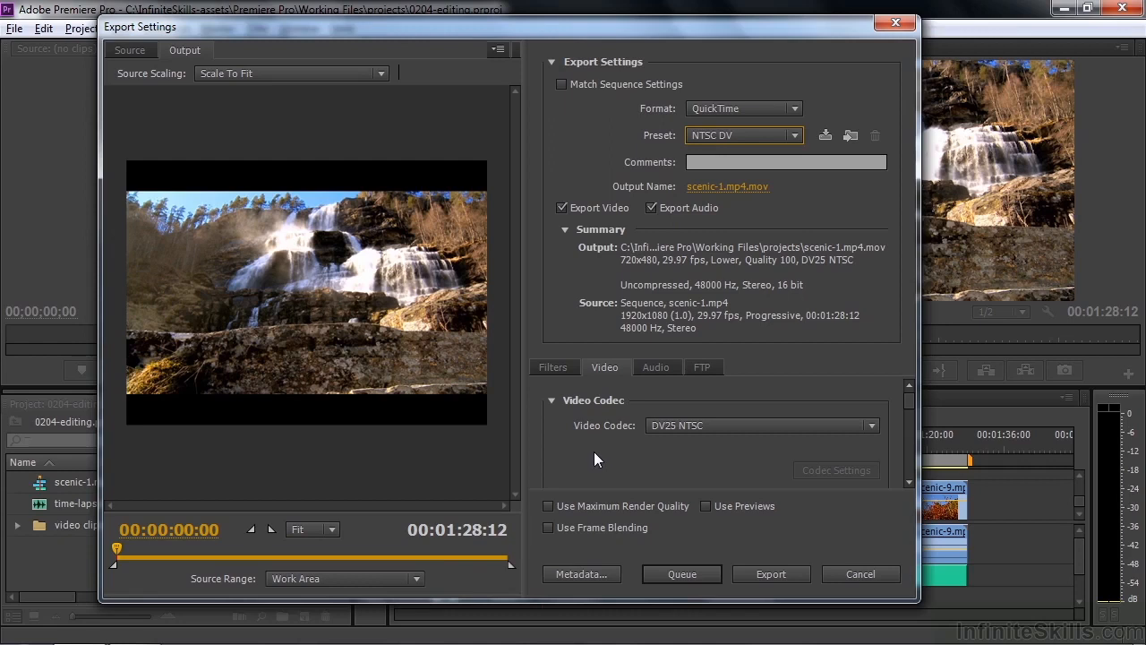
Set the video codec to DVCPRO HD 1080p30, send the export to the Adobe Media Encoder queue, and return to Premiere Pro.
{"action": "left_click", "coordinate": [872, 425]}
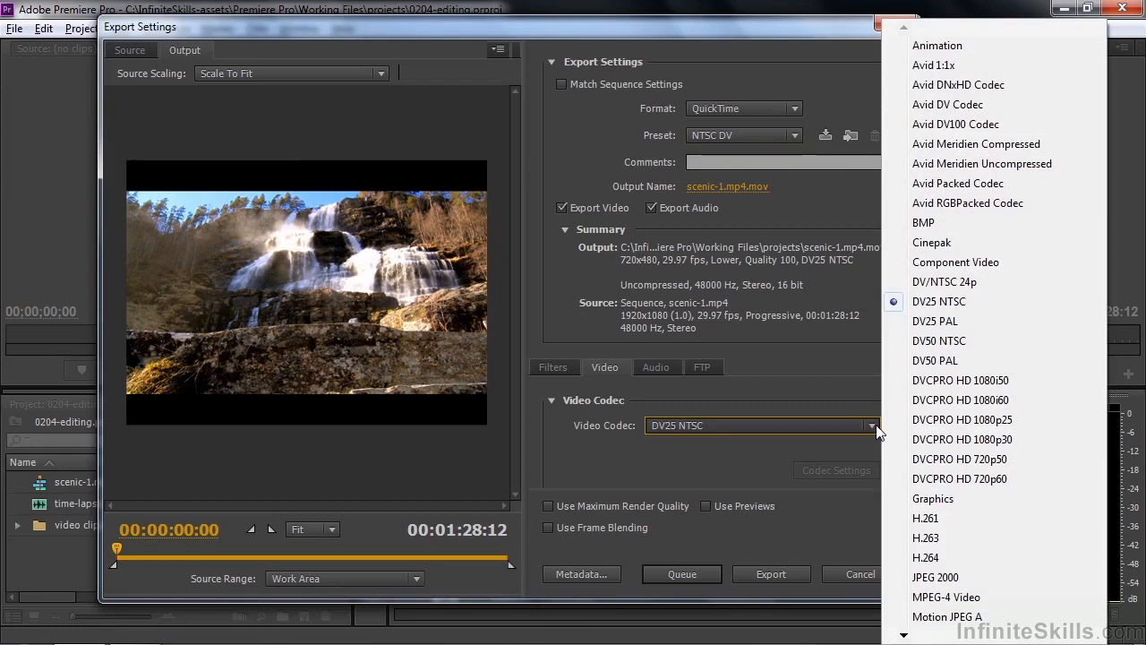
{"action": "left_click", "coordinate": [934, 440]}
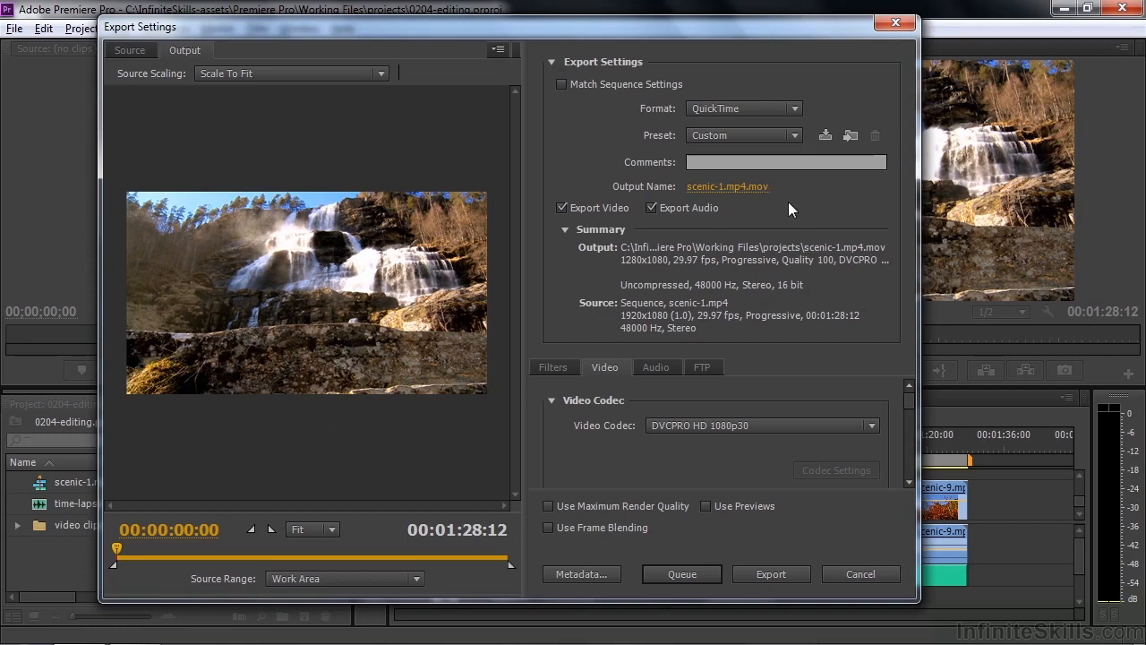
{"action": "left_click", "coordinate": [686, 574]}
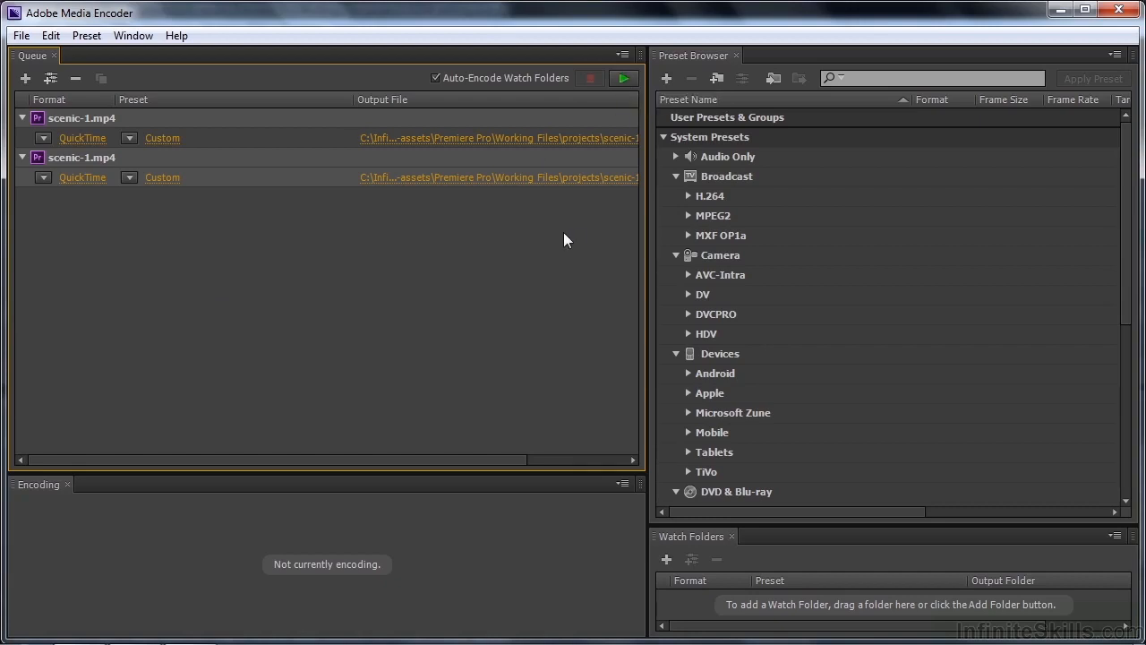
{"action": "left_click", "coordinate": [1119, 10]}
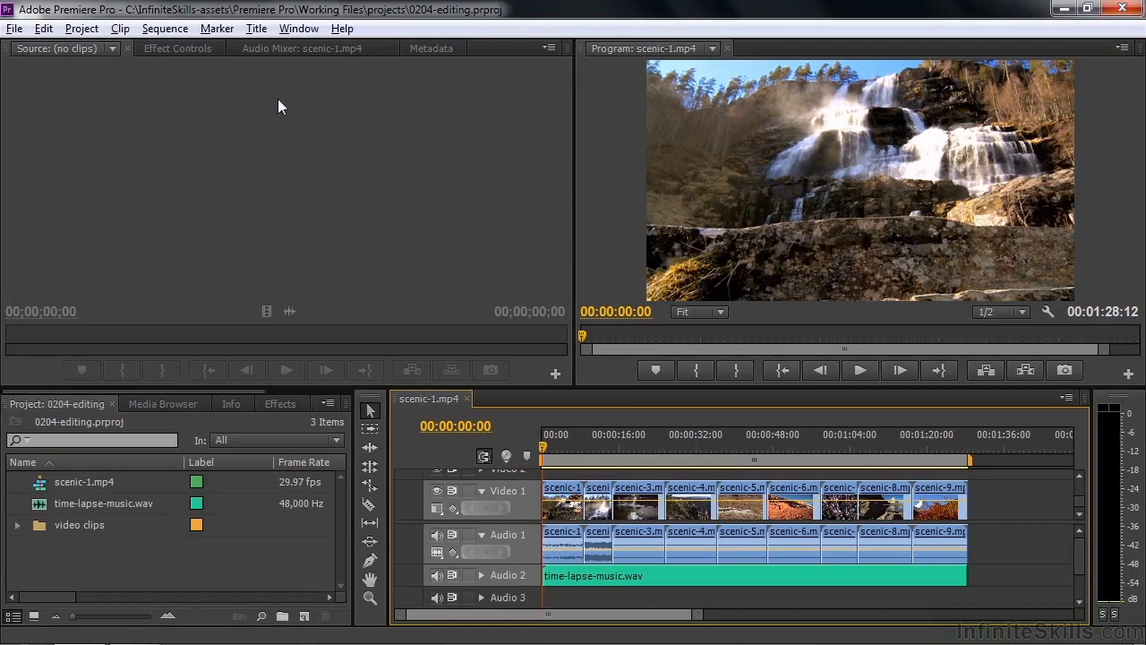
Reopen the sequence's media export settings to look at the immediate export option, and cancel without exporting.
{"action": "left_click", "coordinate": [15, 29]}
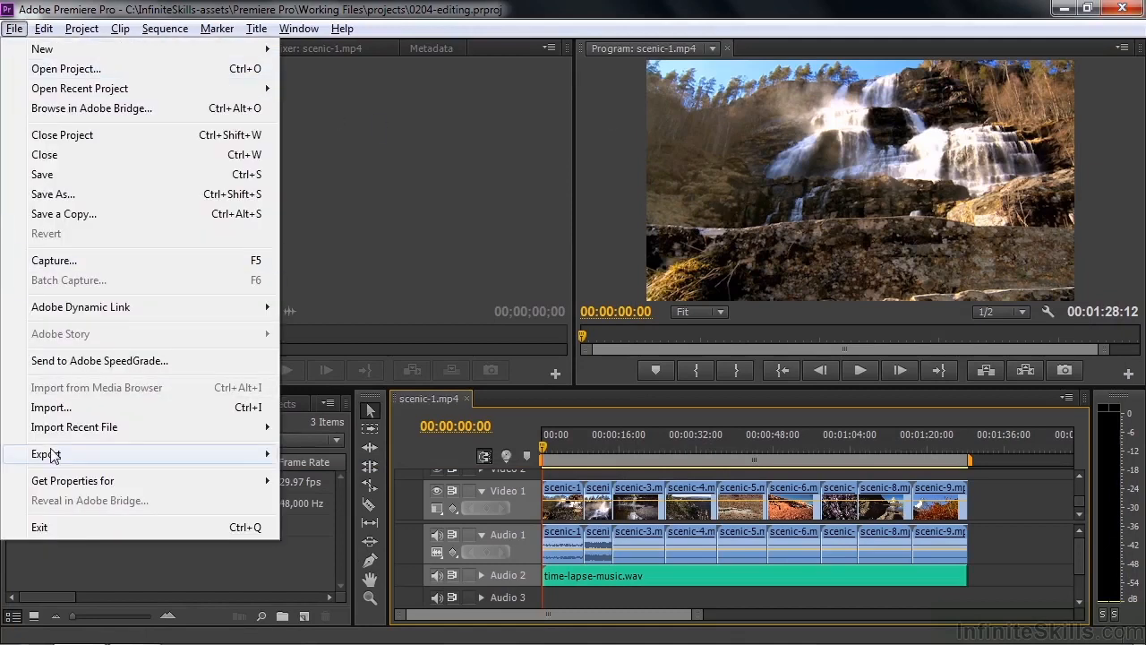
{"action": "mouse_move", "coordinate": [171, 457]}
{"action": "left_click", "coordinate": [351, 450]}
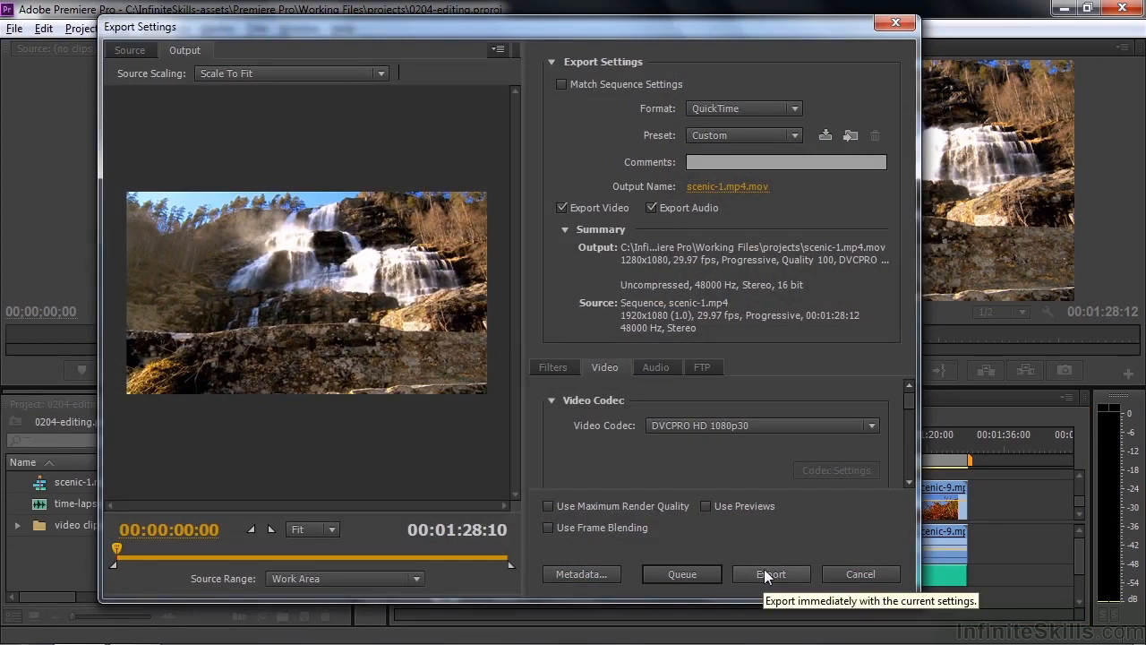
{"action": "left_click", "coordinate": [847, 572]}
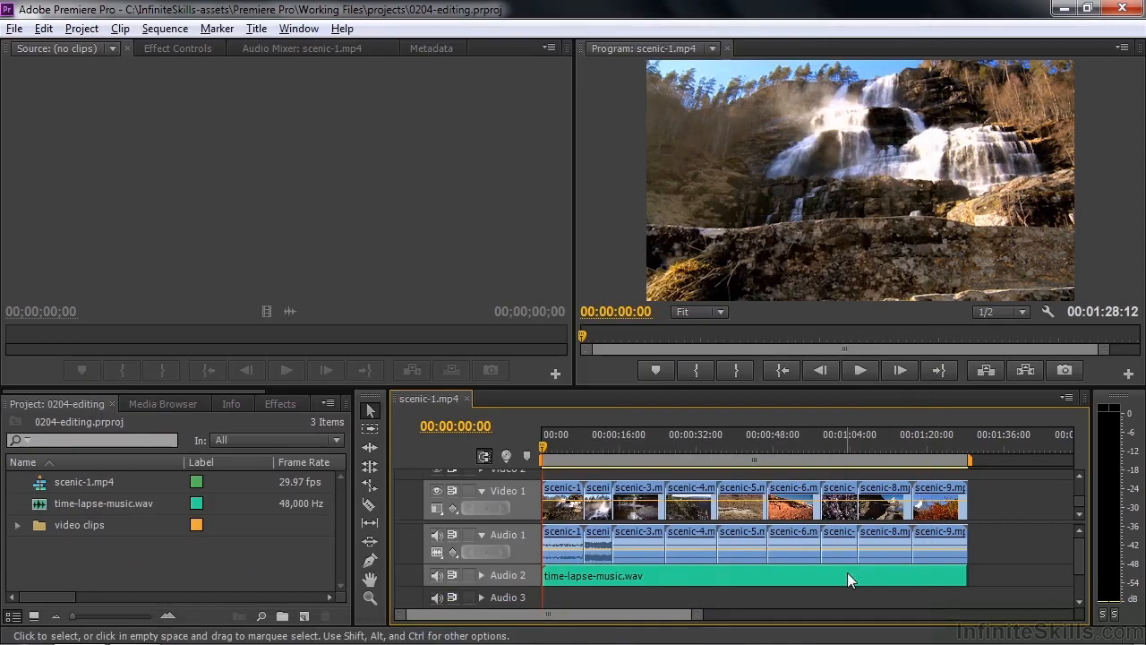
Expand the video clips bin and view the media export settings of its scenic-1.mp4 clip, cancelling without exporting.
{"action": "left_click", "coordinate": [17, 526]}
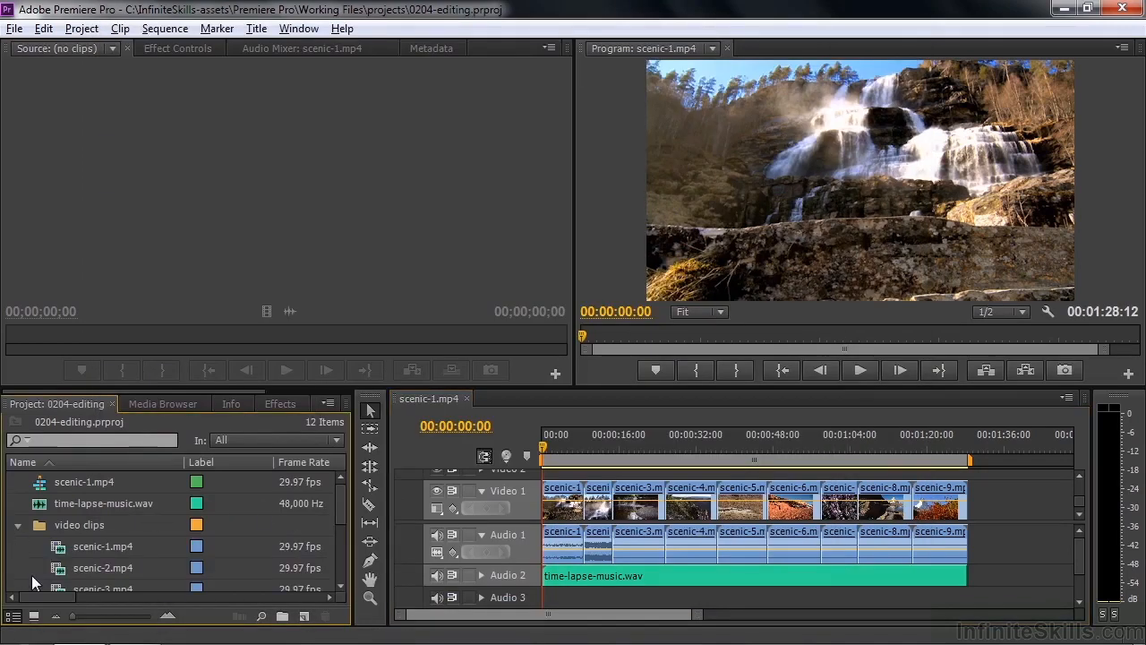
{"action": "left_click", "coordinate": [61, 554]}
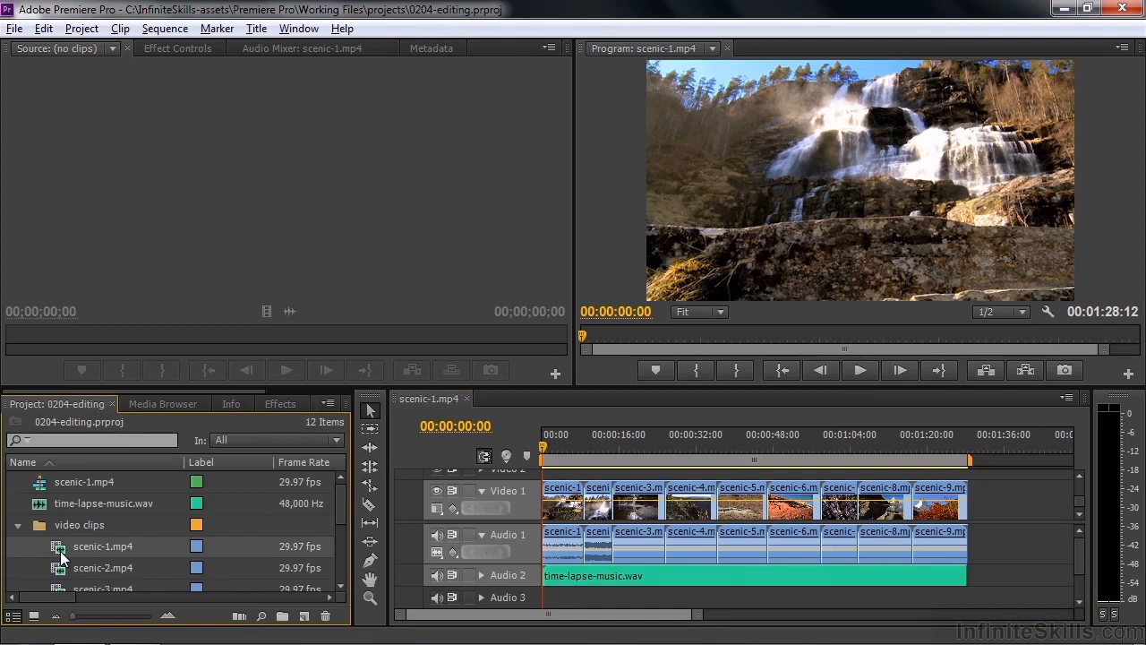
{"action": "left_click", "coordinate": [14, 29]}
{"action": "mouse_move", "coordinate": [224, 454]}
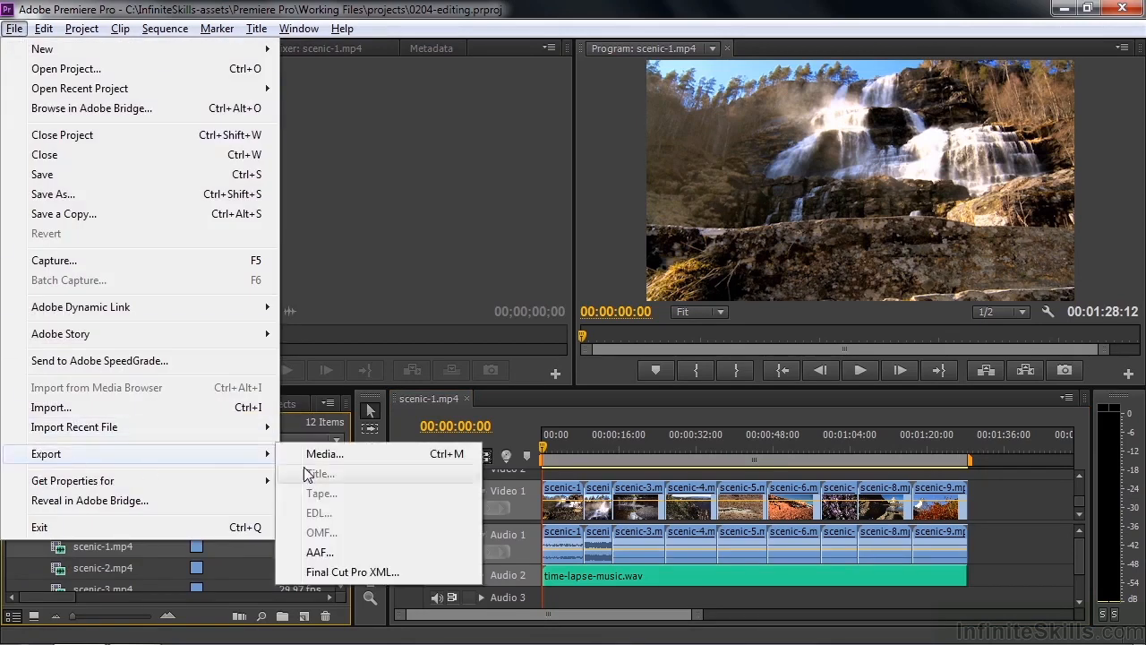
{"action": "left_click", "coordinate": [358, 461]}
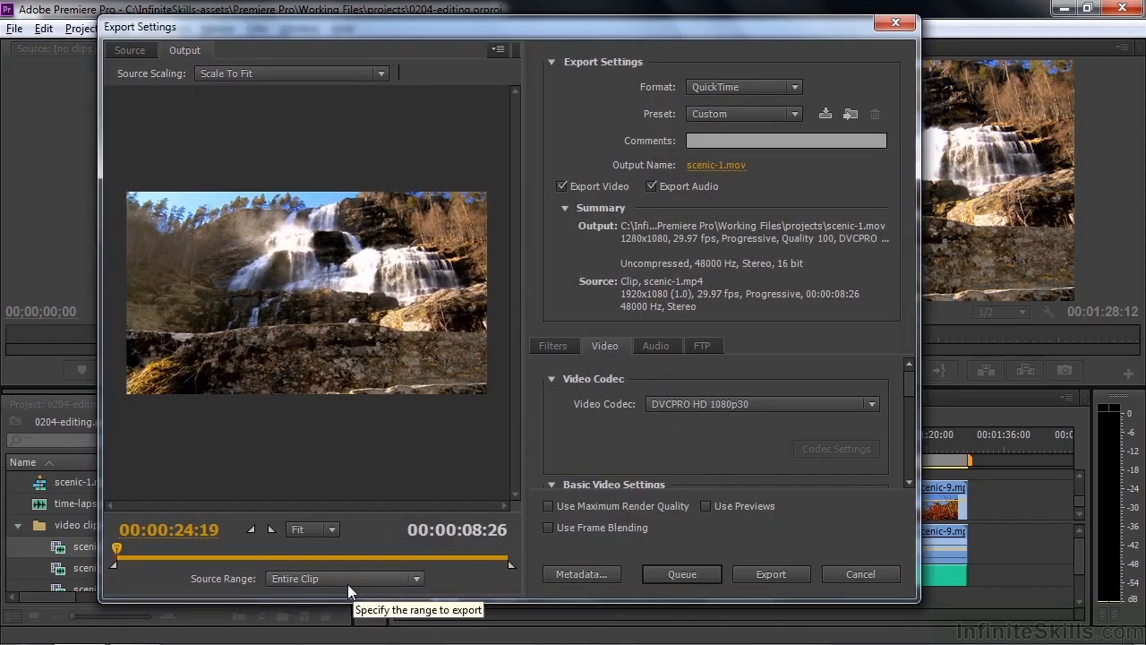
{"action": "left_click", "coordinate": [837, 573]}
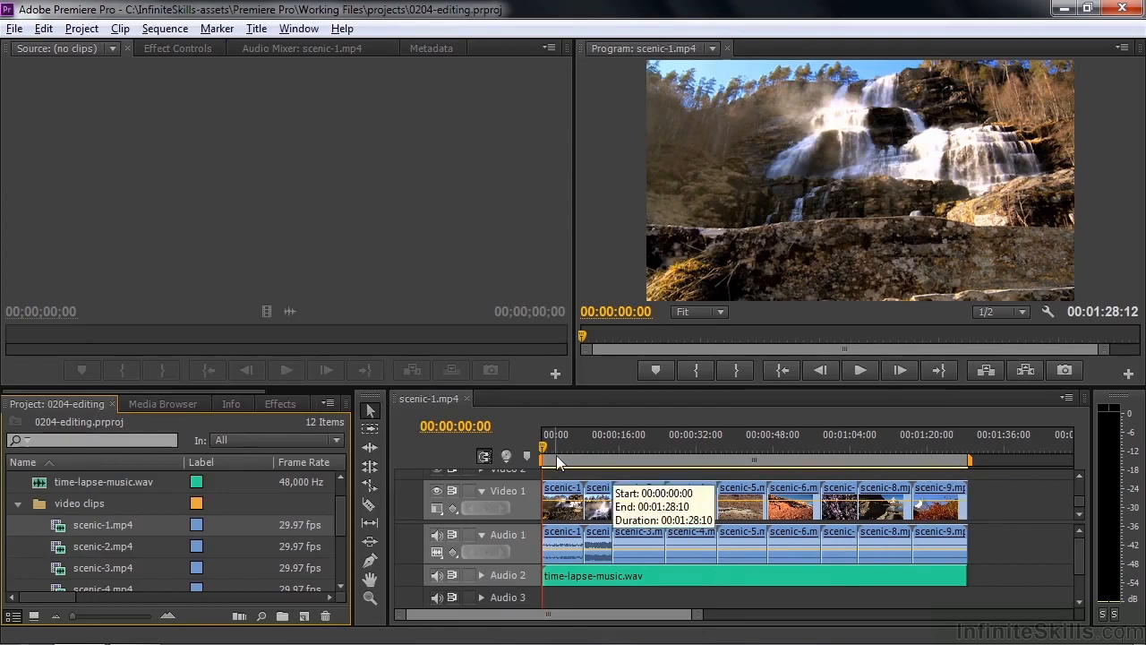
Shorten the timeline's work area so it spans only the scenic-5 and scenic-6 clips.
{"action": "left_click_drag", "start_coordinate": [969, 459], "coordinate": [824, 460]}
{"action": "left_click_drag", "start_coordinate": [544, 459], "coordinate": [710, 468]}
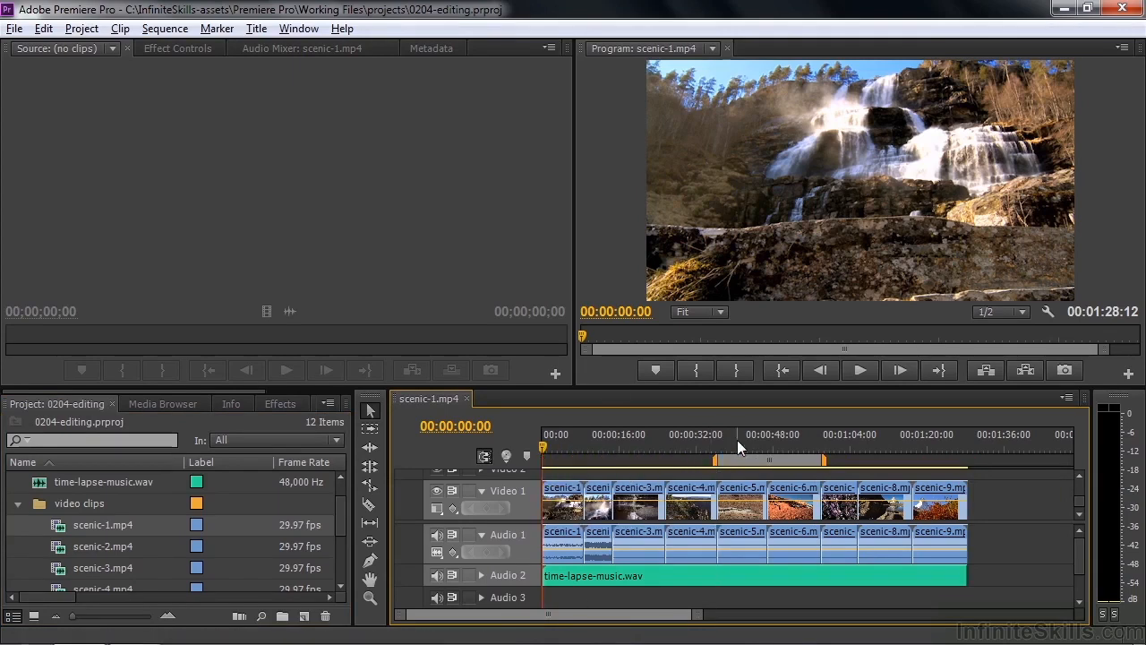
Open the media export settings for the shortened work area and preview the frame at 00:00:44:00.
{"action": "left_click", "coordinate": [14, 30]}
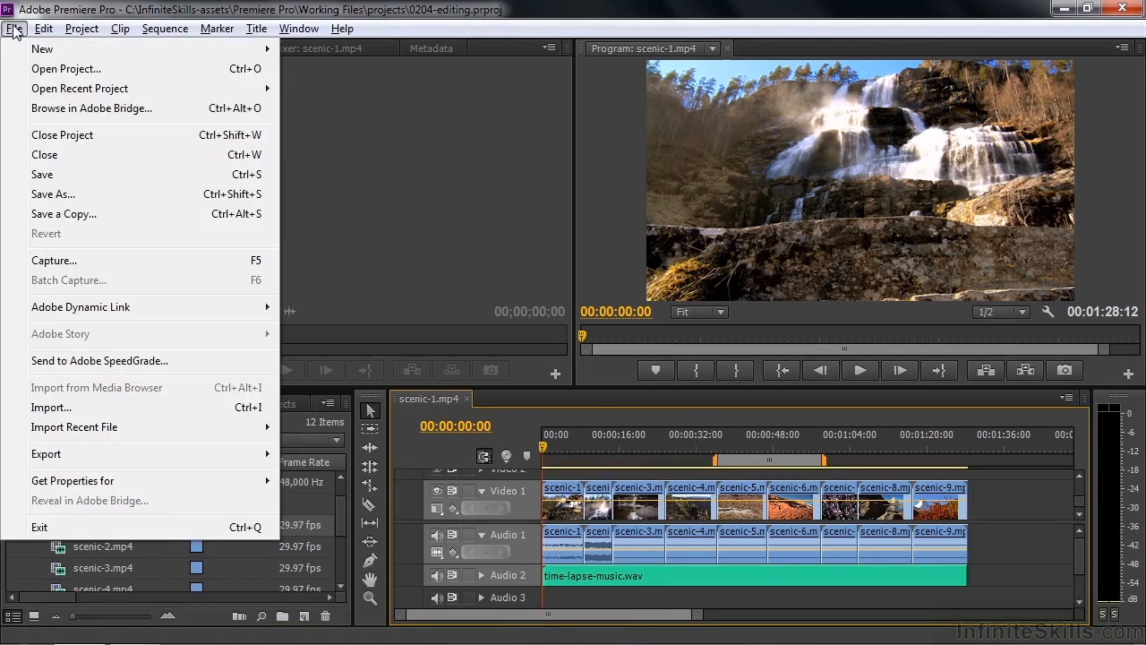
{"action": "mouse_move", "coordinate": [51, 457]}
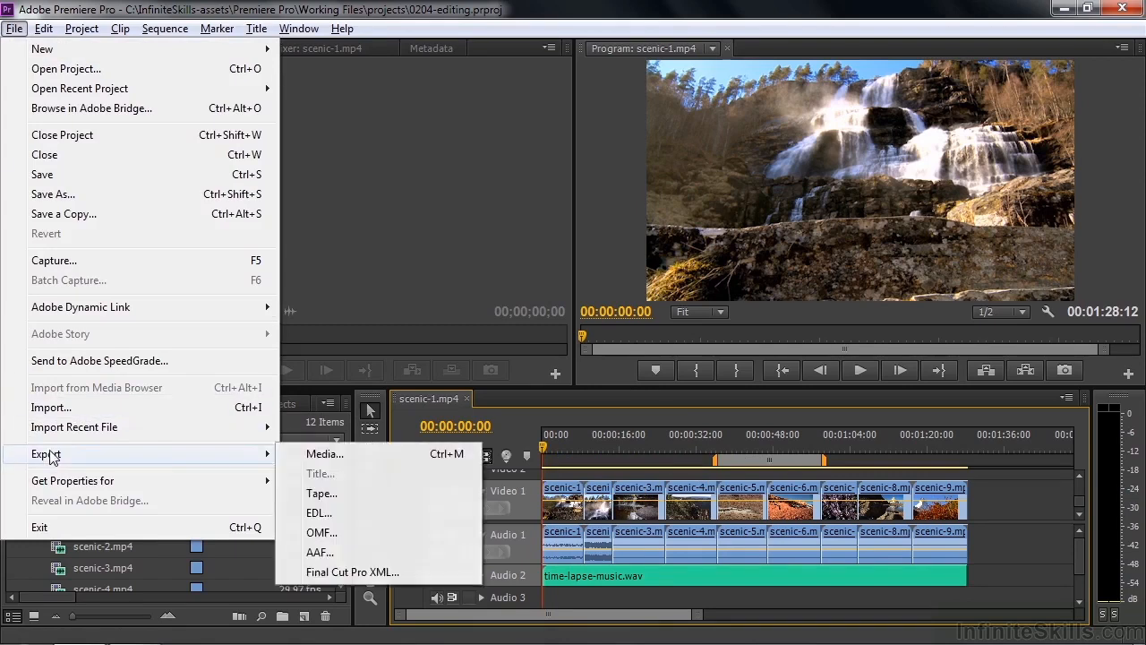
{"action": "left_click", "coordinate": [325, 455]}
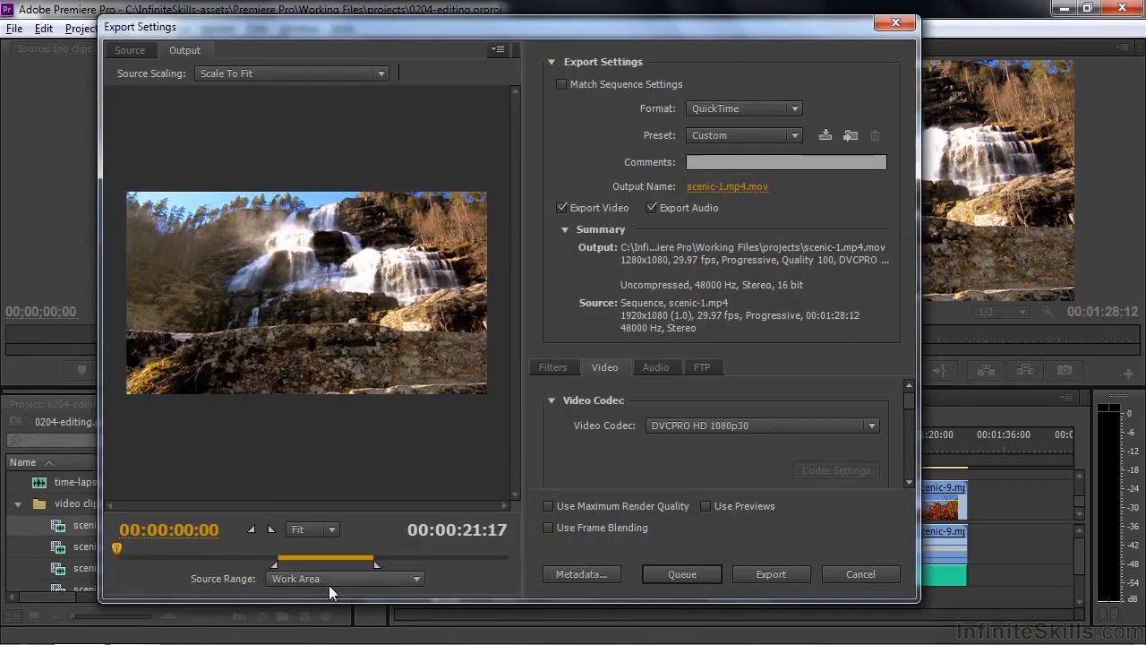
{"action": "left_click_drag", "start_coordinate": [336, 550], "coordinate": [308, 547]}
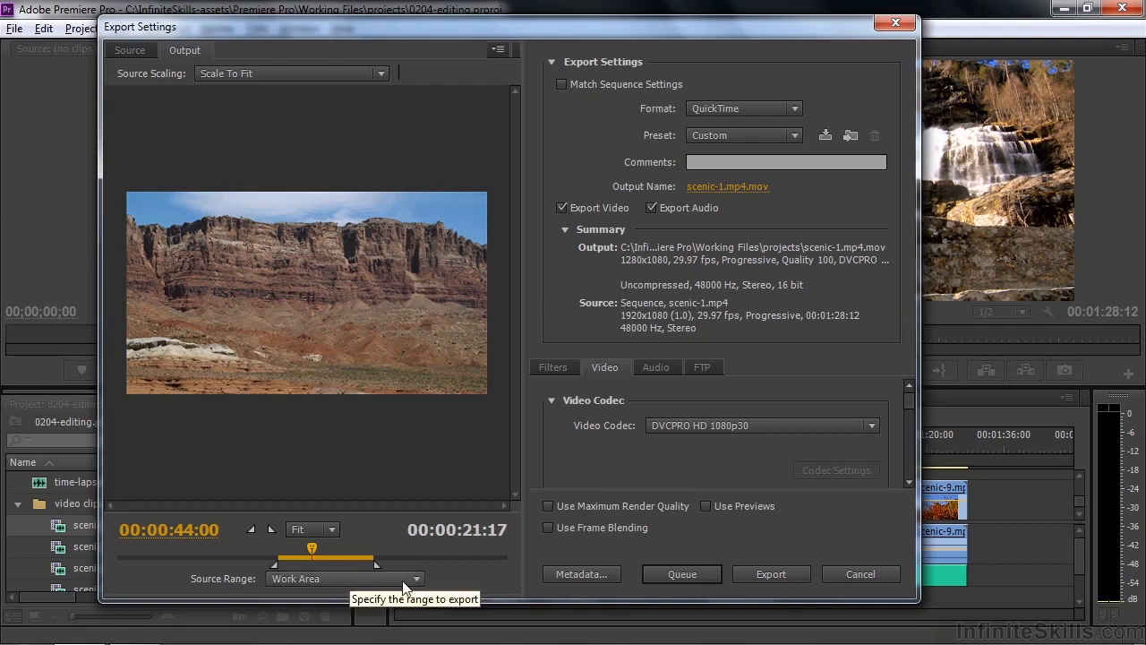
View the source range choices for the export, keep Work Area, and cancel the export settings without exporting.
{"action": "left_click", "coordinate": [350, 578]}
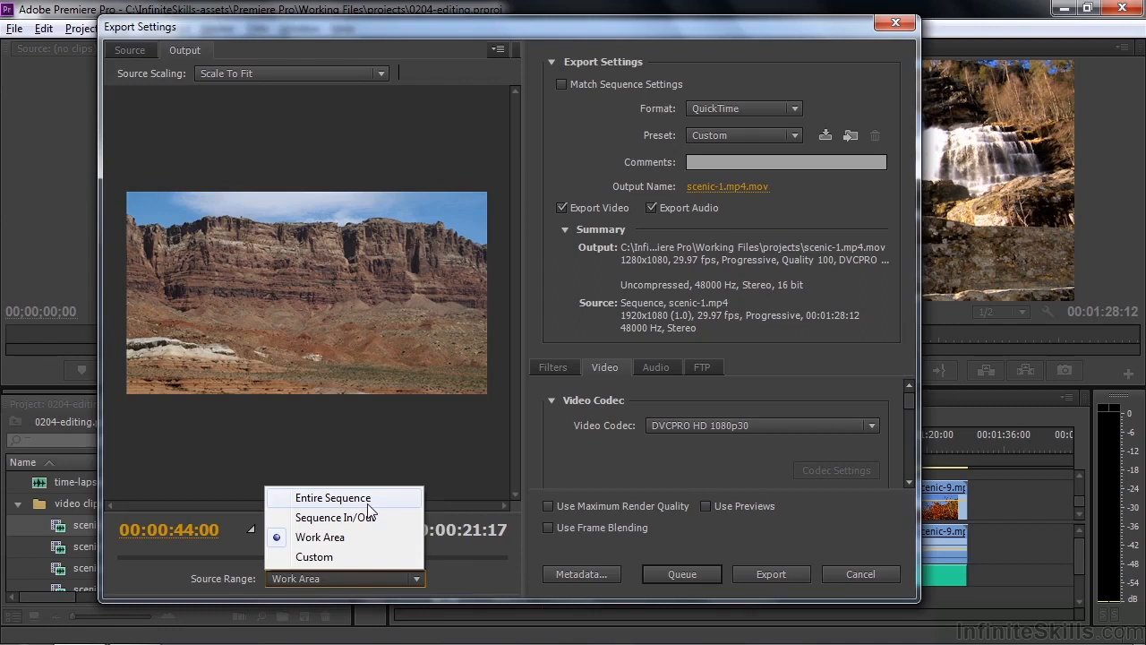
{"action": "left_click", "coordinate": [474, 578]}
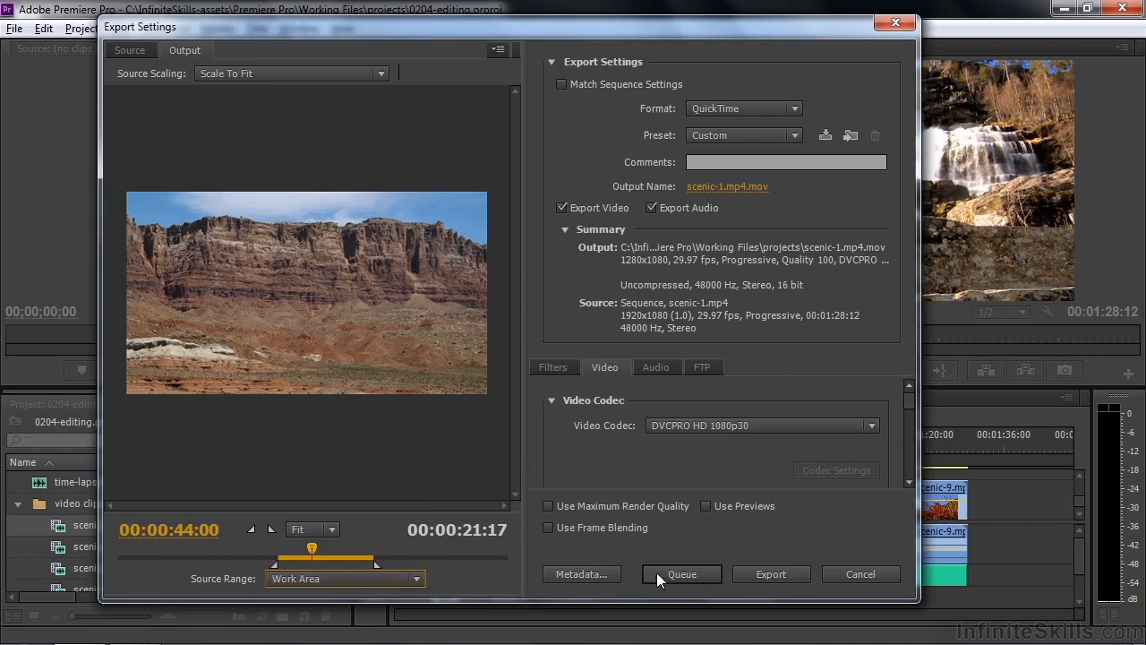
{"action": "left_click", "coordinate": [860, 574]}
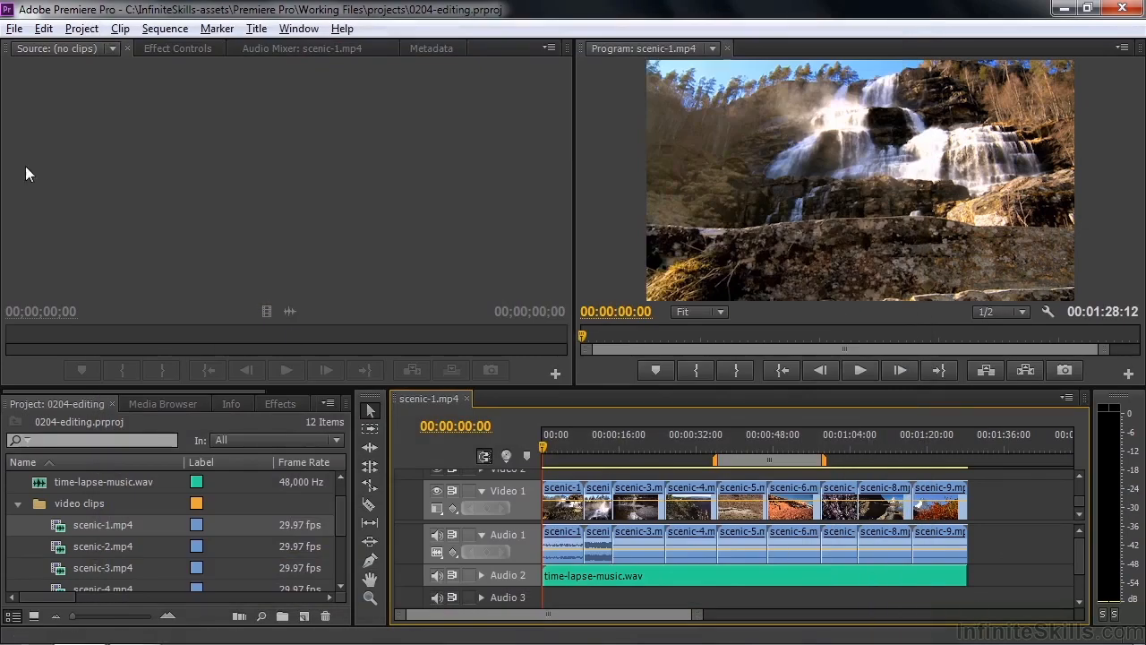
Reopen the sequence's media export settings to look through the available output formats, and cancel without exporting.
{"action": "left_click", "coordinate": [15, 29]}
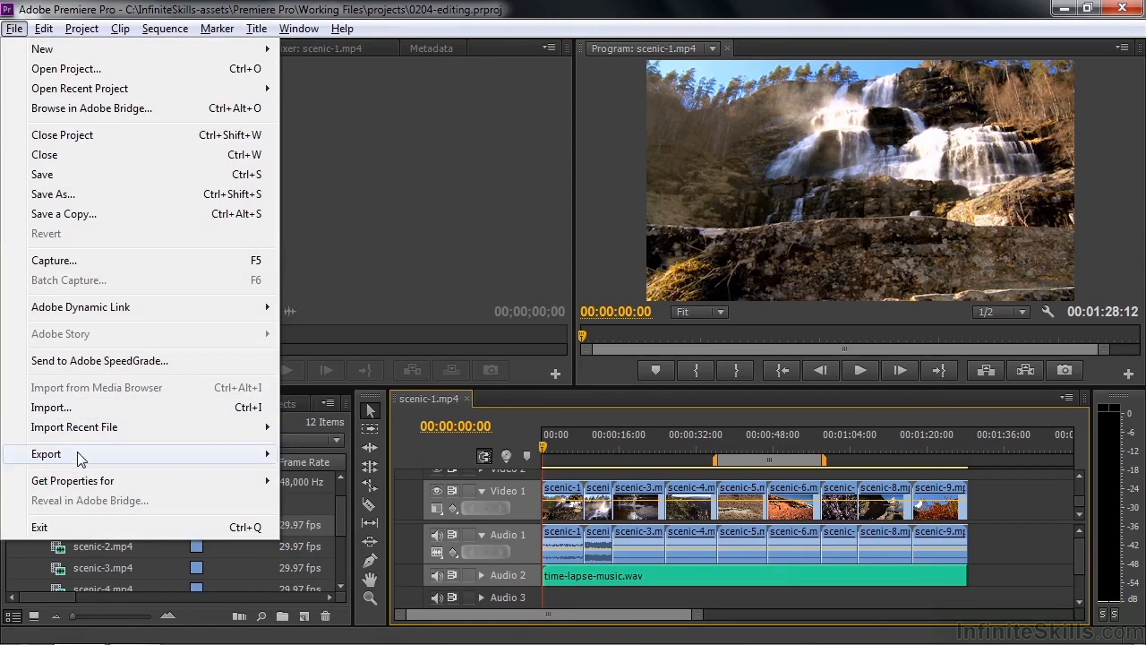
{"action": "mouse_move", "coordinate": [136, 454]}
{"action": "left_click", "coordinate": [324, 458]}
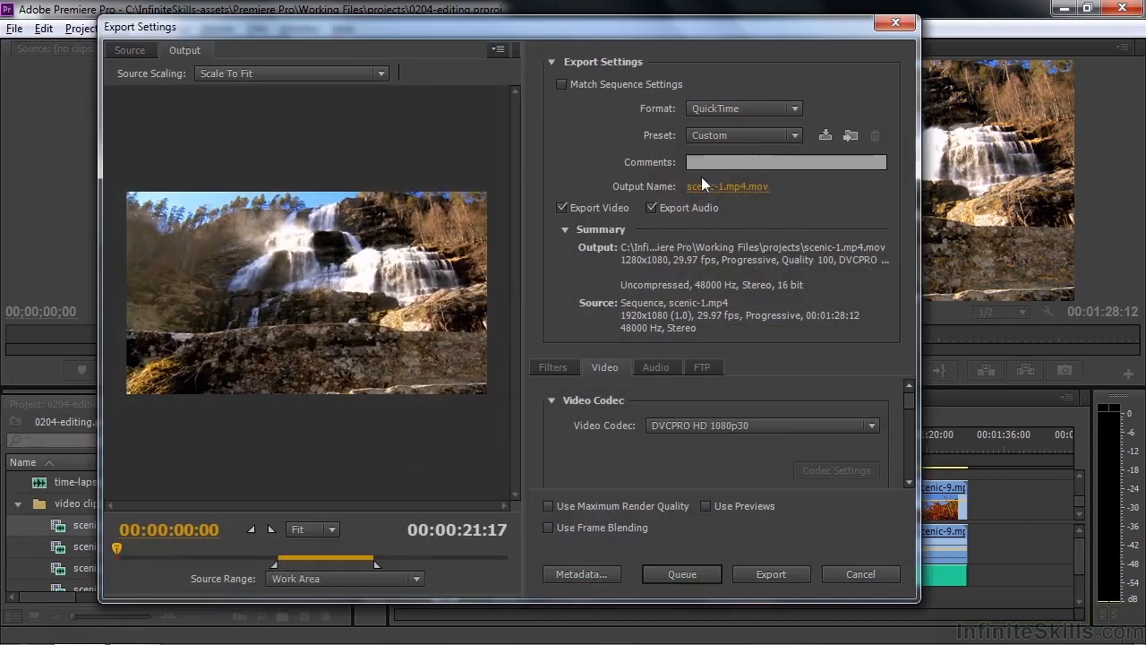
{"action": "left_click", "coordinate": [798, 112]}
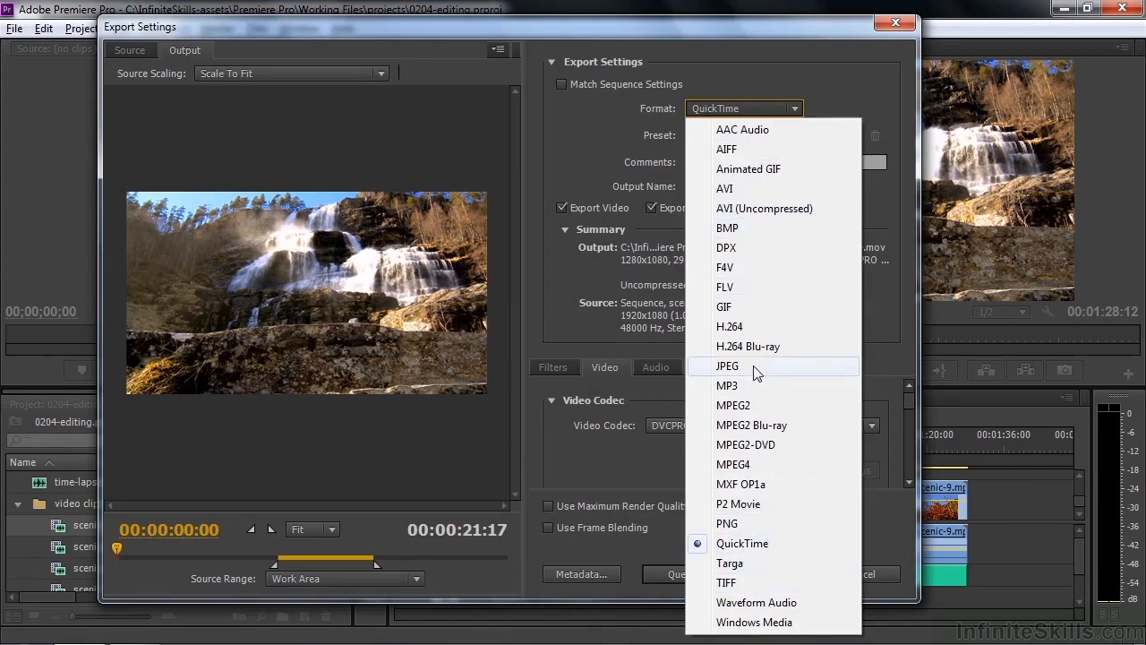
{"action": "left_click", "coordinate": [894, 346]}
{"action": "left_click", "coordinate": [858, 574]}
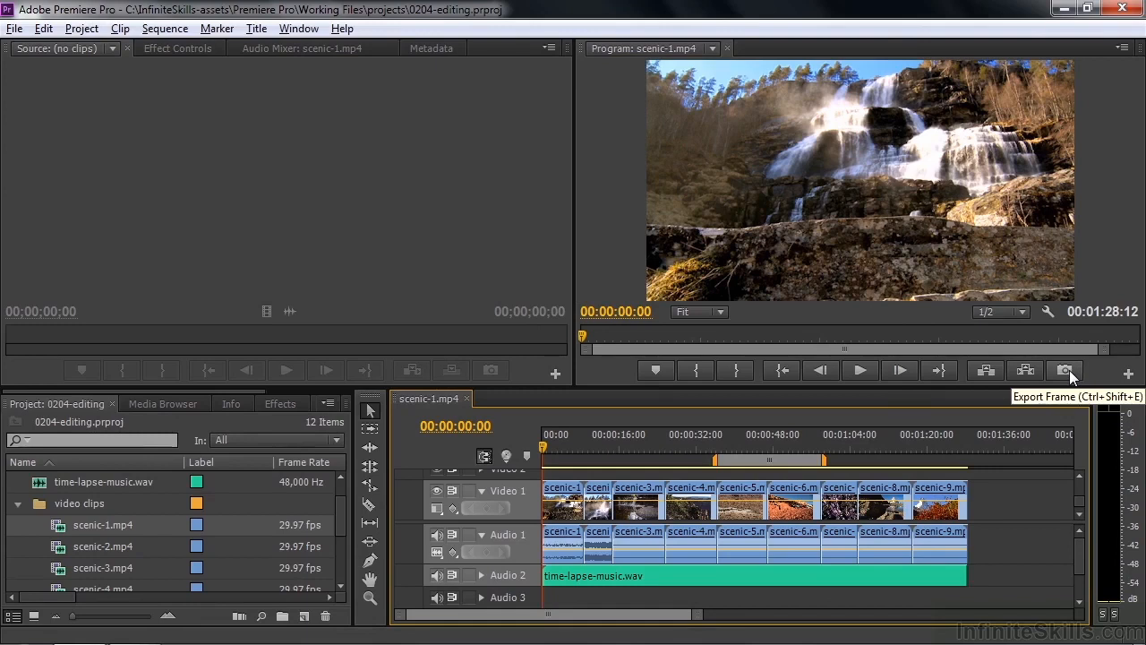
Open the frame export for the current program frame, view its still image formats, and cancel without exporting.
{"action": "left_click", "coordinate": [1069, 370]}
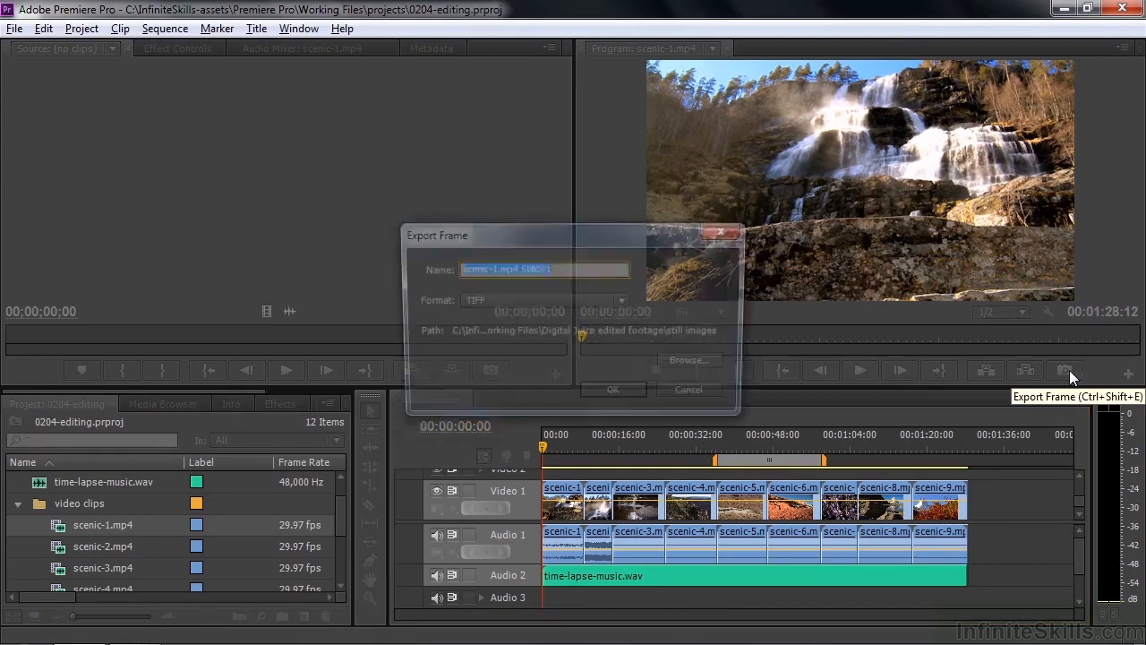
{"action": "left_click", "coordinate": [624, 299]}
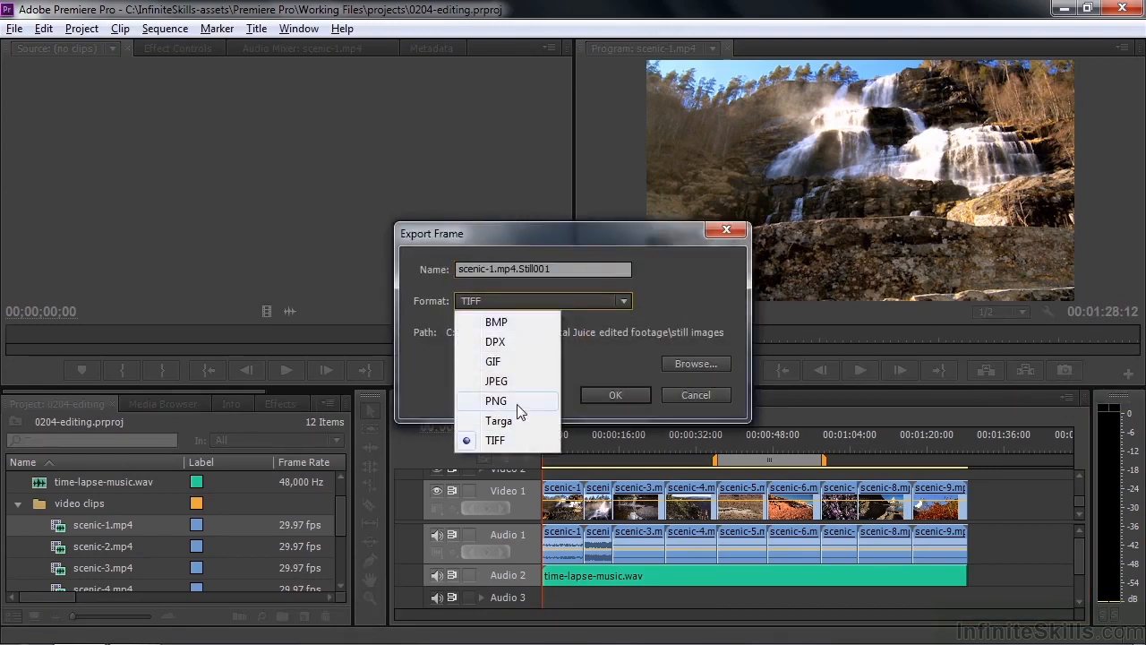
{"action": "left_click", "coordinate": [549, 402]}
{"action": "left_click", "coordinate": [695, 395]}
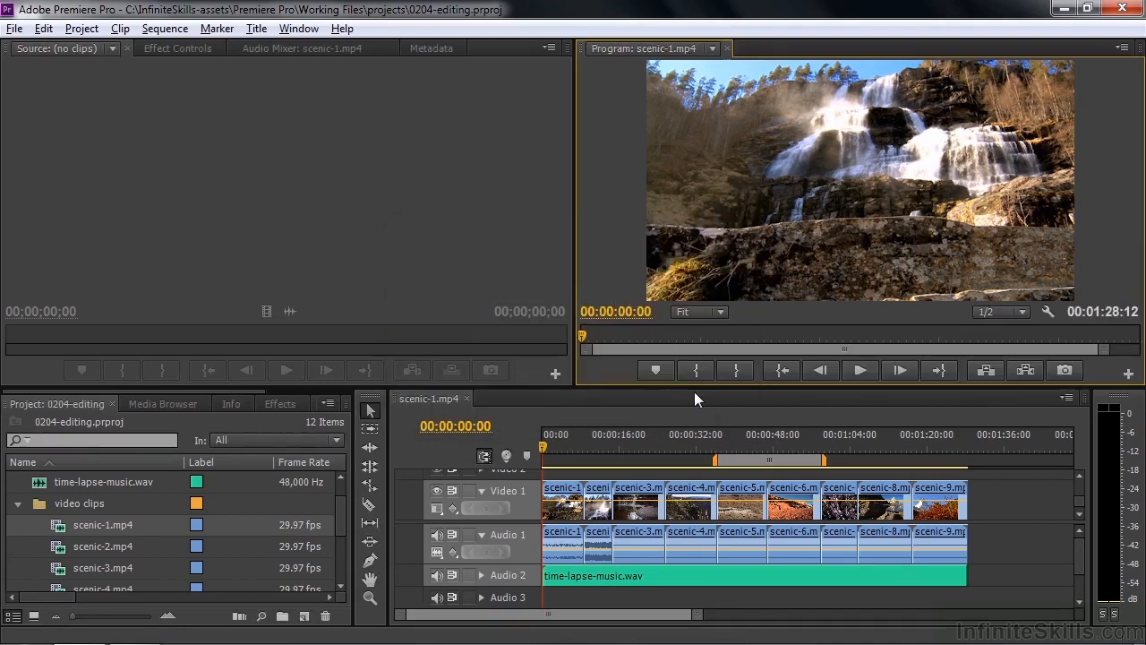